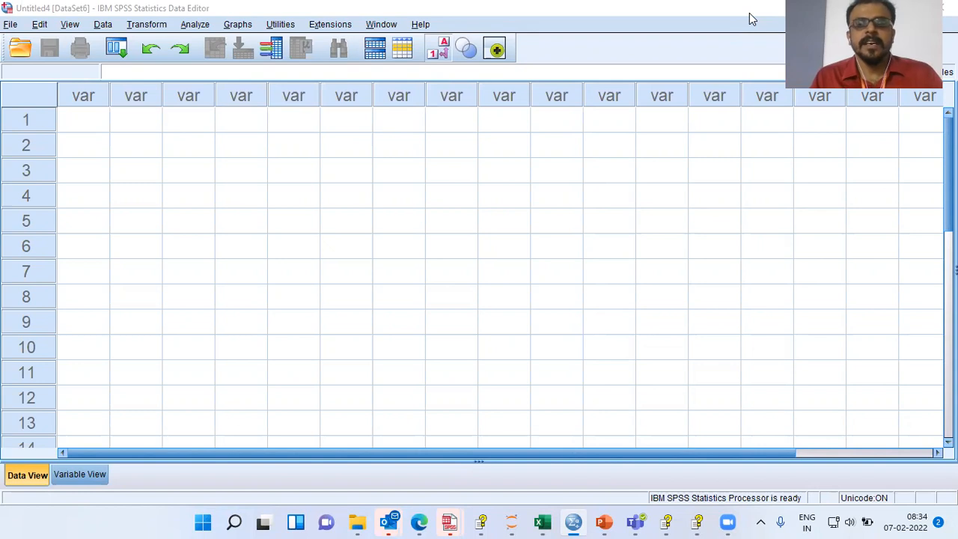
Open the sample data file brakes.sav from the English samples folder.
left_click(9, 24)
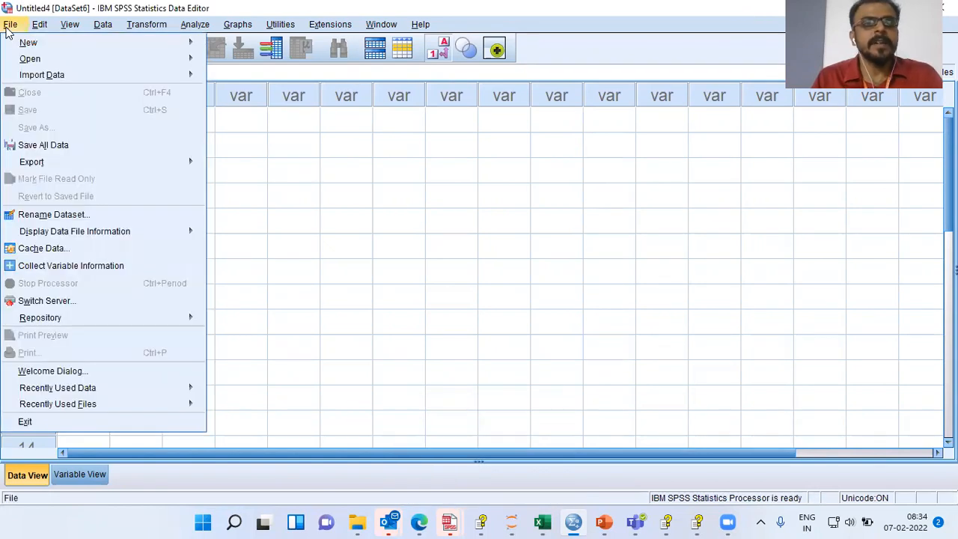
mouse_move(23, 61)
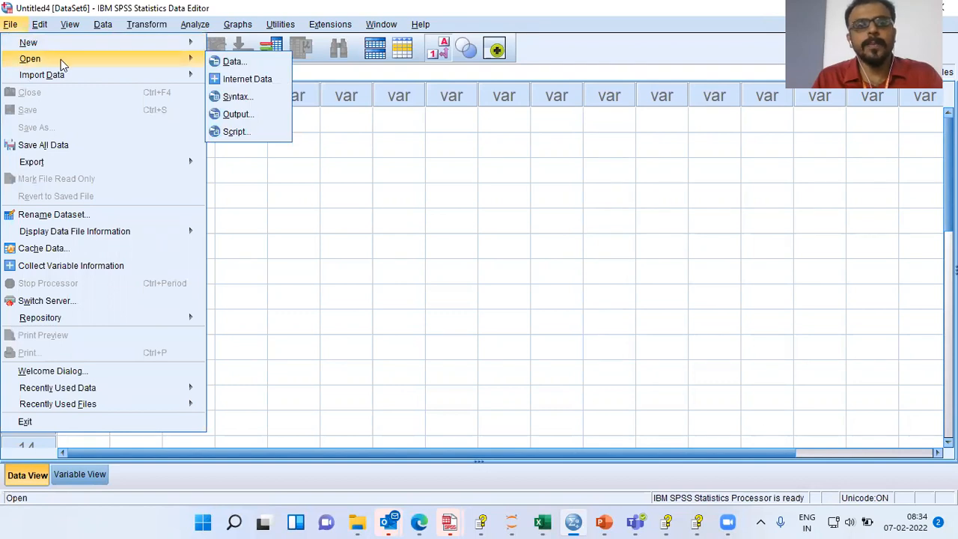
left_click(232, 61)
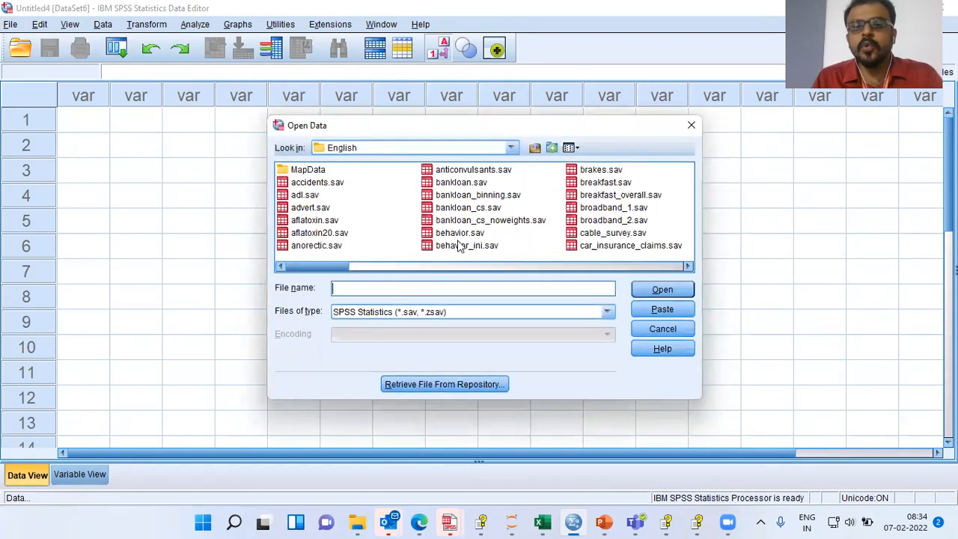
left_click(607, 171)
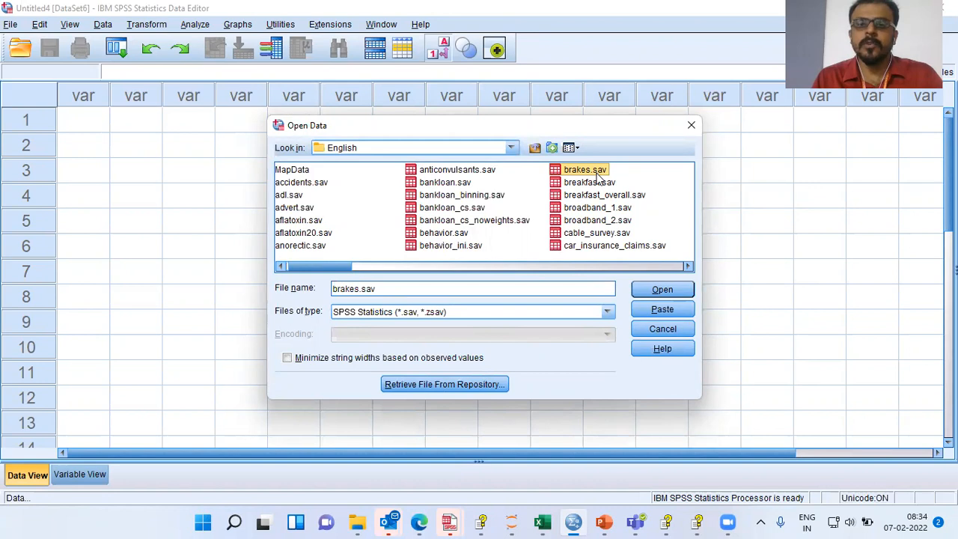
left_click(661, 290)
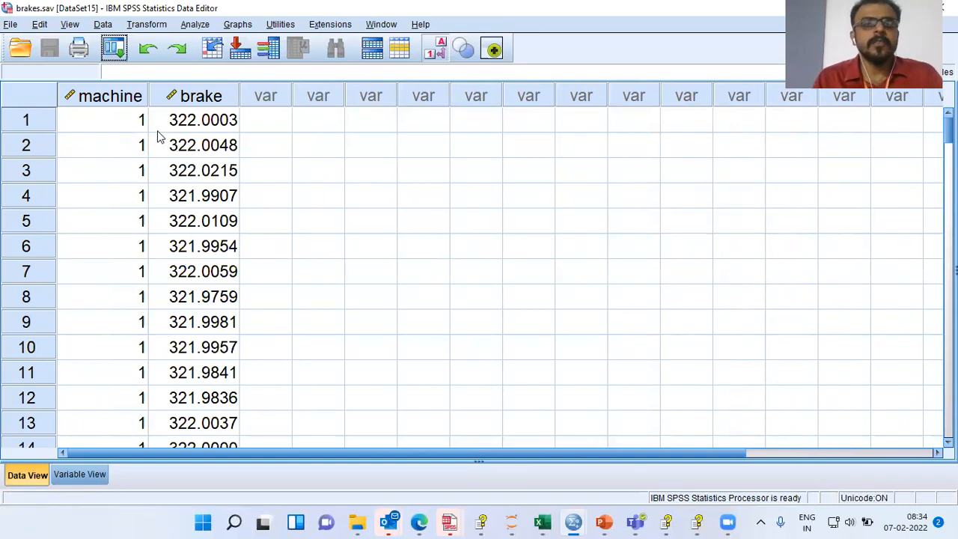
Examine the machine and brake columns, going through the machine values down to the last case and back to the first.
left_click(107, 102)
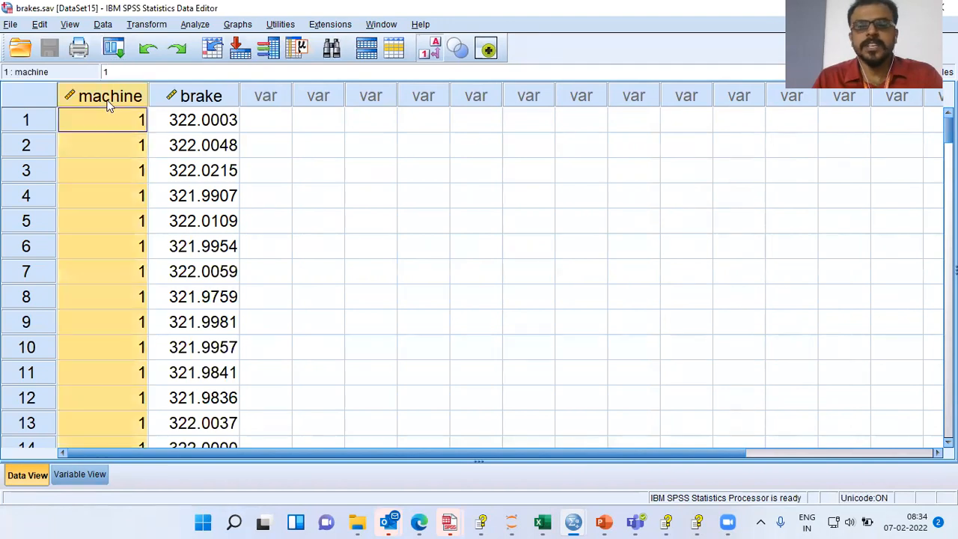
left_click(111, 120)
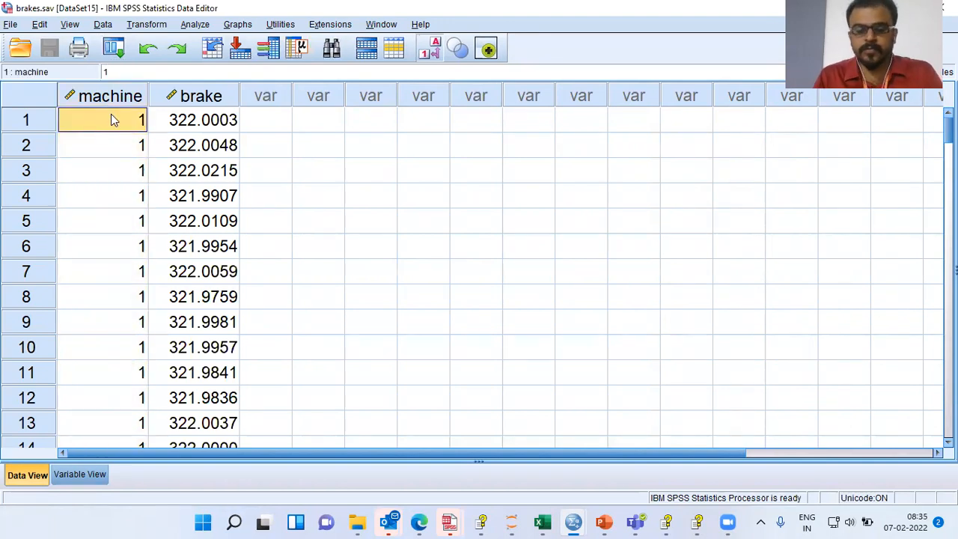
key("Down")
key("Down")
key("Down")
key("Down")
key("Down")
key("Down")
key("Down")
key("Down")
key("Down")
key("Down")
key("Down")
key("Down")
key("Down")
key("Down")
key("Down")
key("Down")
key("Down")
key("Down")
key("Down")
key("Down")
key("Down")
key("Down")
key("Down")
key("Down")
key("Down")
key("Down")
key("Down")
key("Down")
key("Down")
key("Down")
key("Down")
key("Down")
key("Down")
key("Down")
key("Down")
key("ctrl+Down")
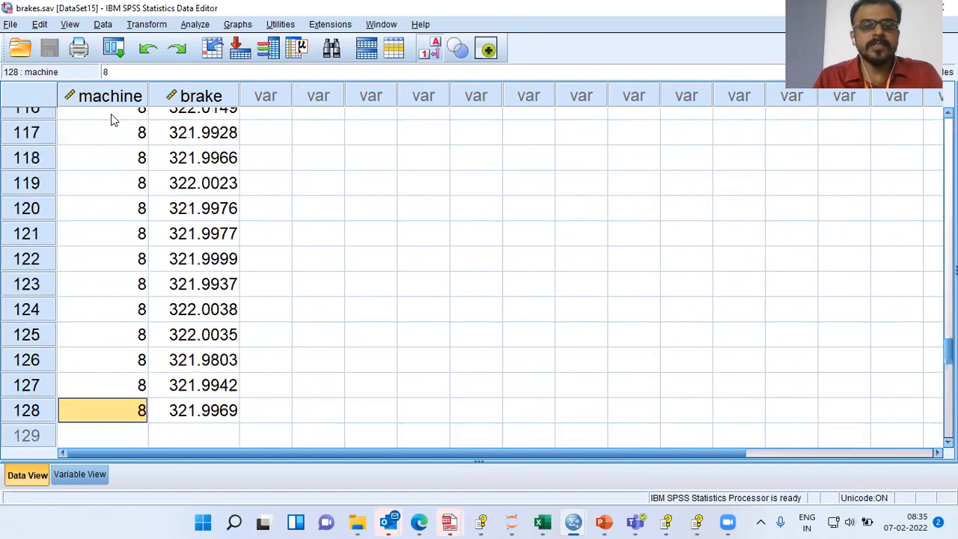
key("ctrl+Up")
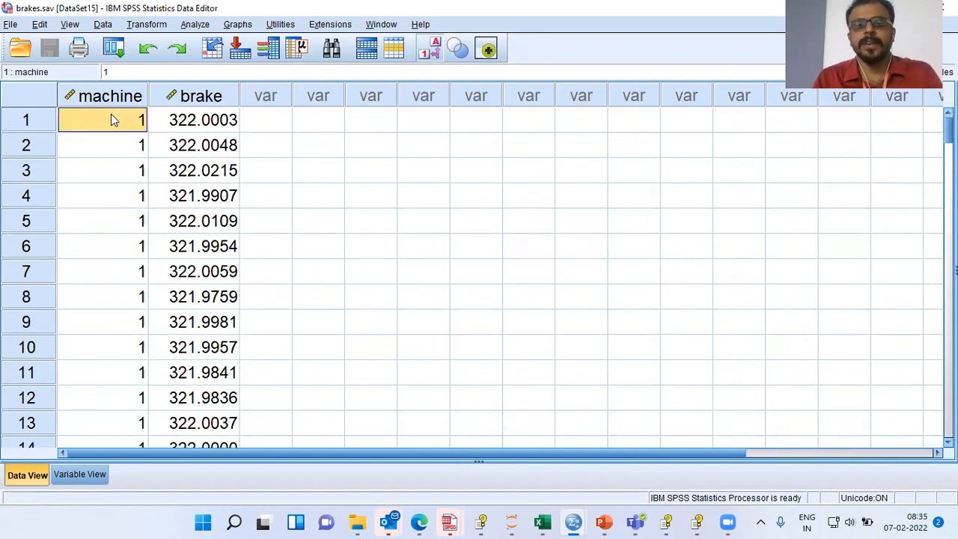
left_click(189, 122)
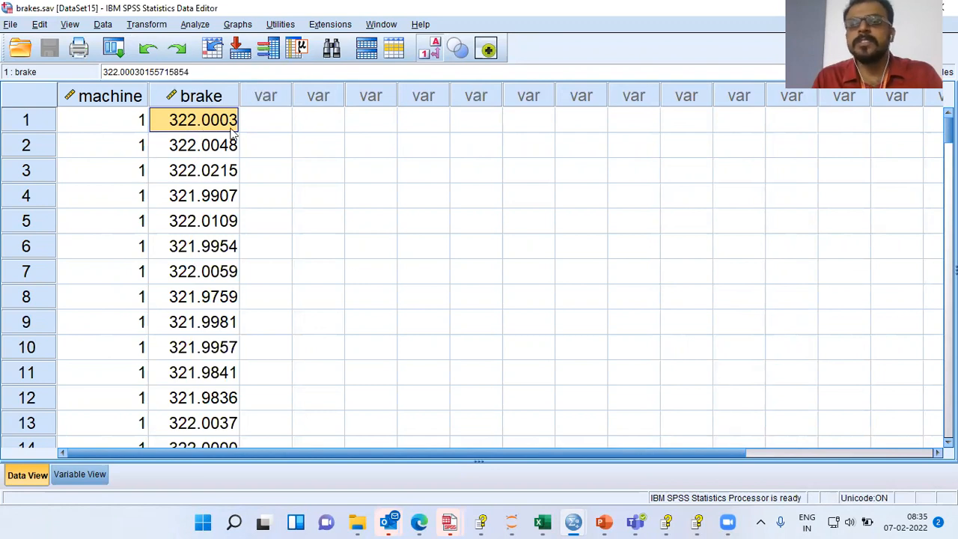
left_click(128, 153)
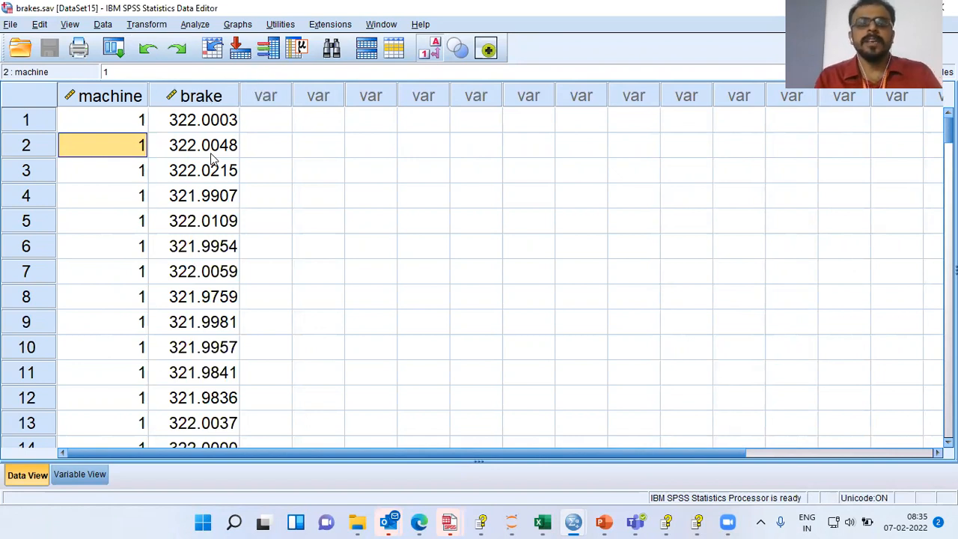
left_click(72, 102)
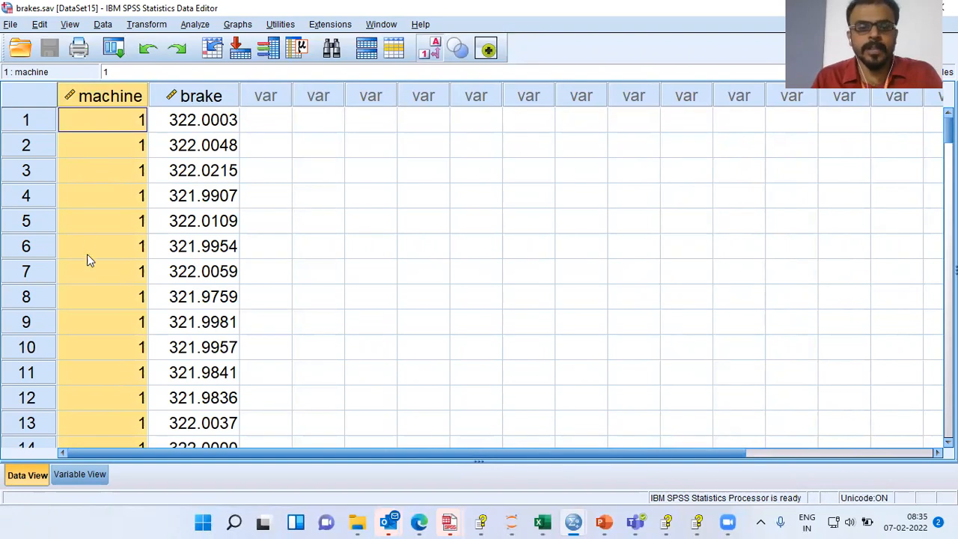
Change the measurement level of the machine variable to Nominal in the variable definitions.
left_click(81, 475)
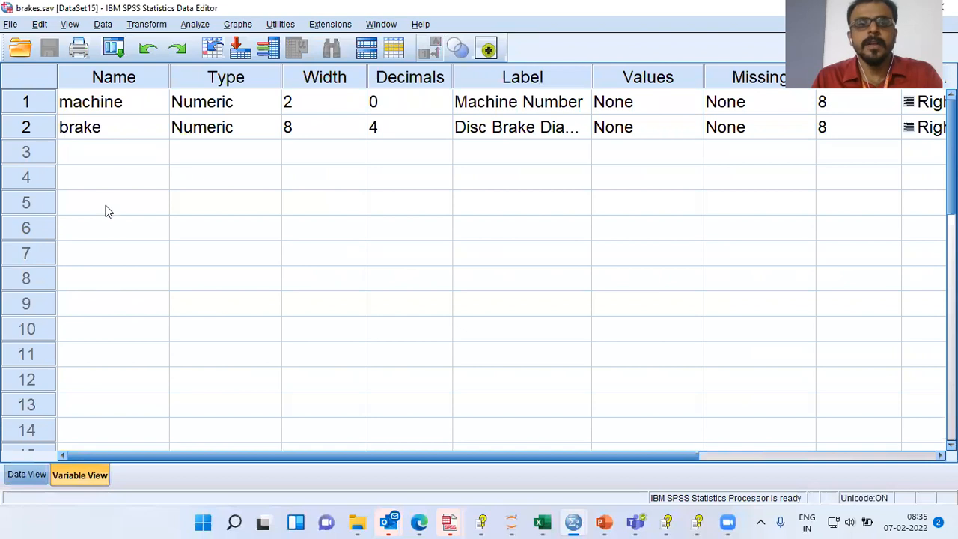
left_click(113, 110)
left_click_drag(232, 456, 499, 457)
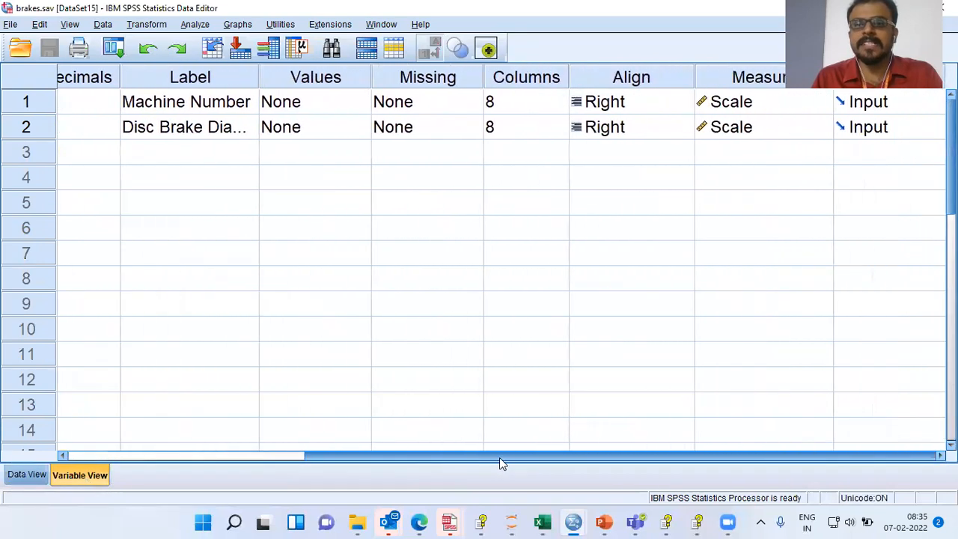
left_click(816, 105)
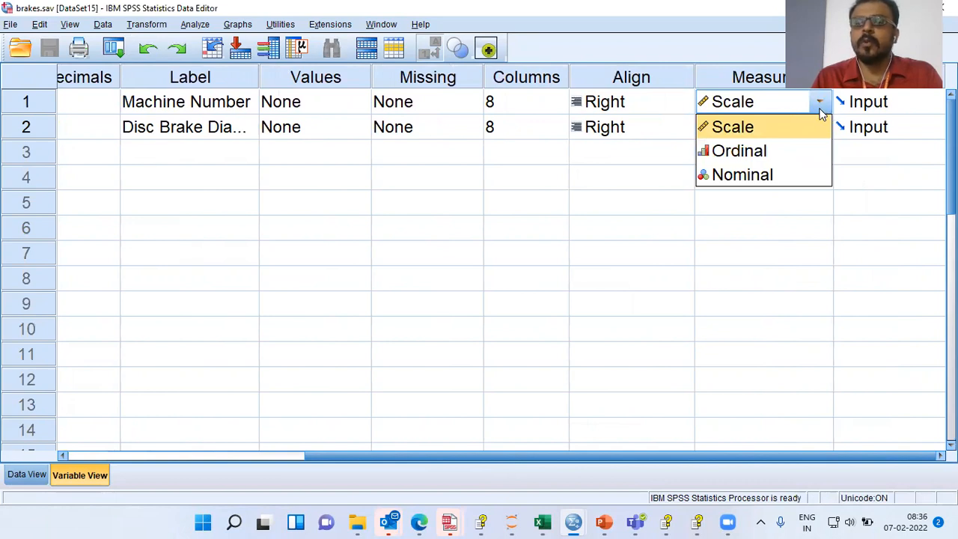
left_click(782, 180)
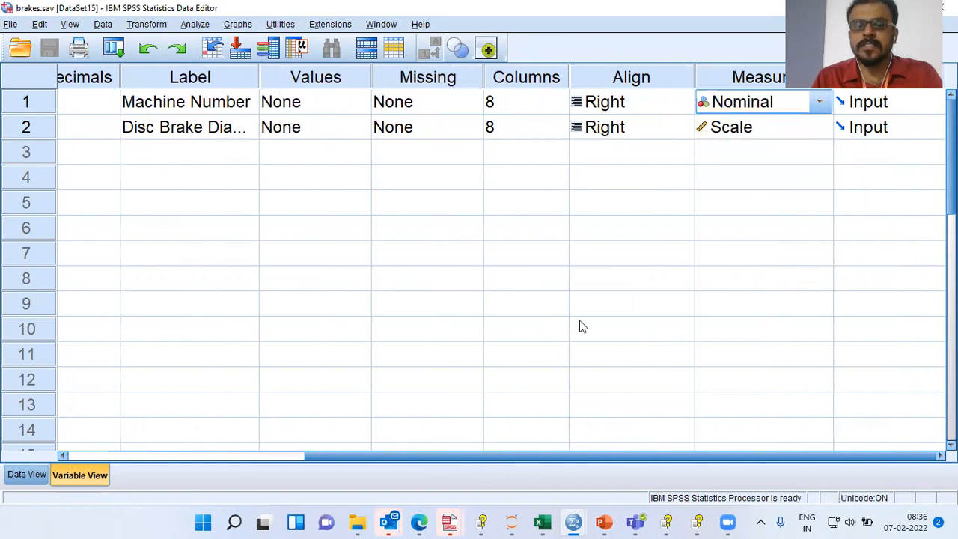
left_click_drag(371, 455, 124, 454)
left_click(120, 107)
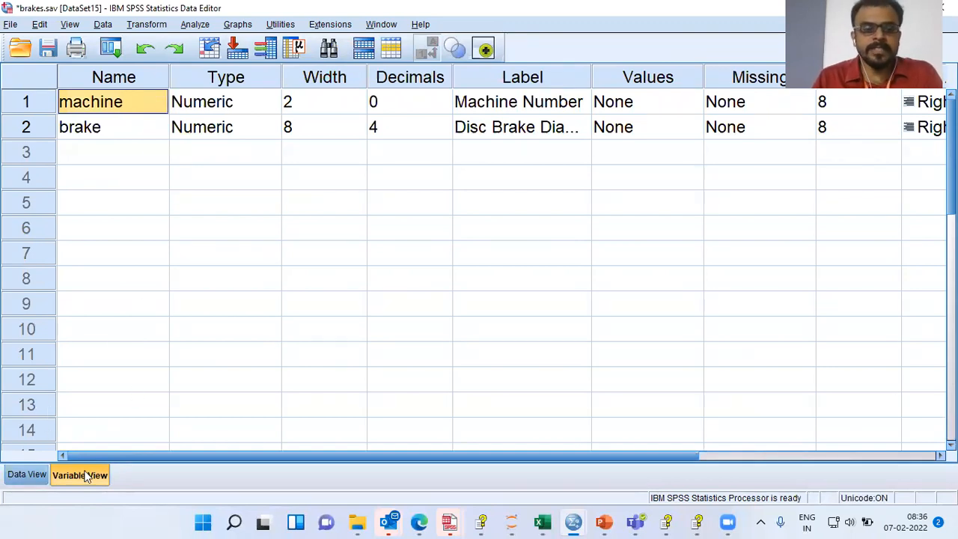
Return to the data values and look at the first case of the brake variable.
left_click(25, 485)
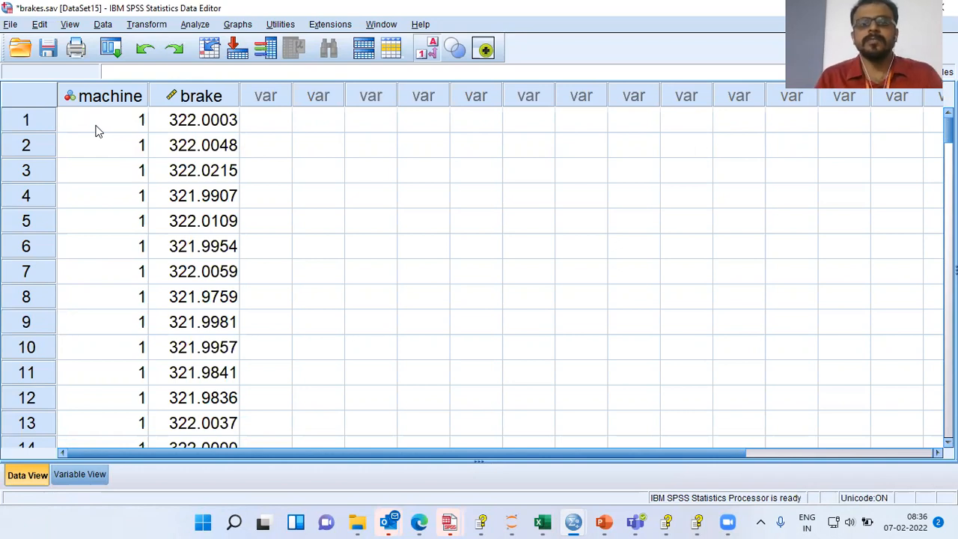
left_click(177, 127)
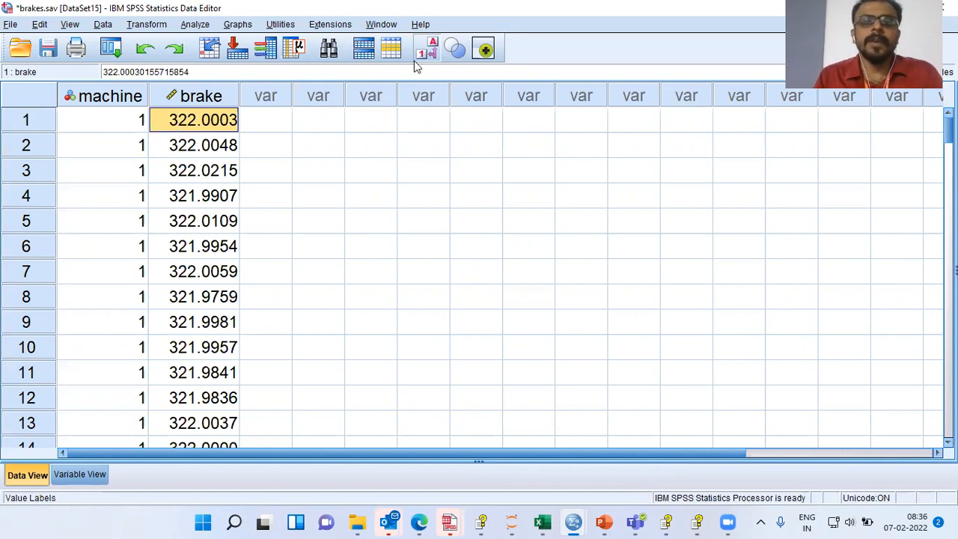
key("alt+Tab")
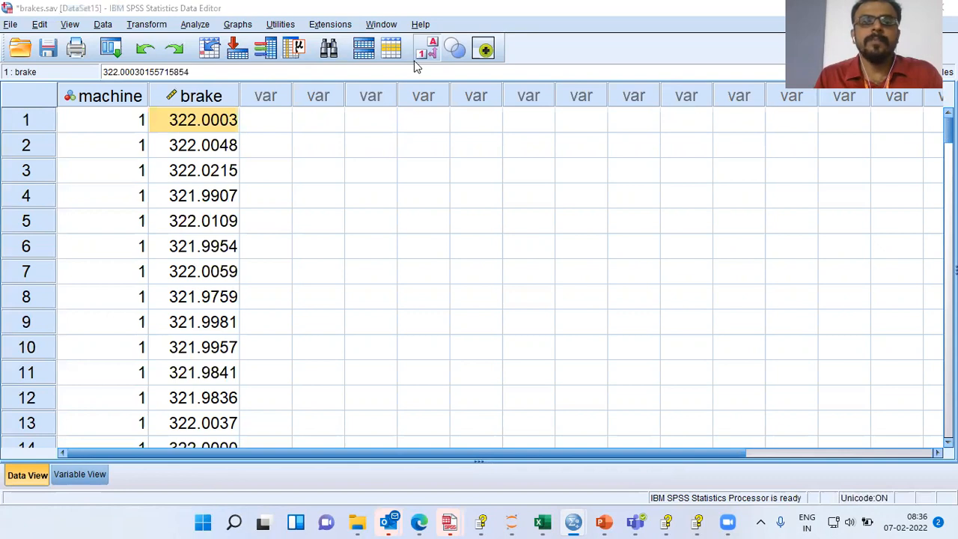
Set up a One-Way ANOVA with Machine Number as the factor and Disc Brake Diameter (mm) as the dependent variable.
left_click(199, 26)
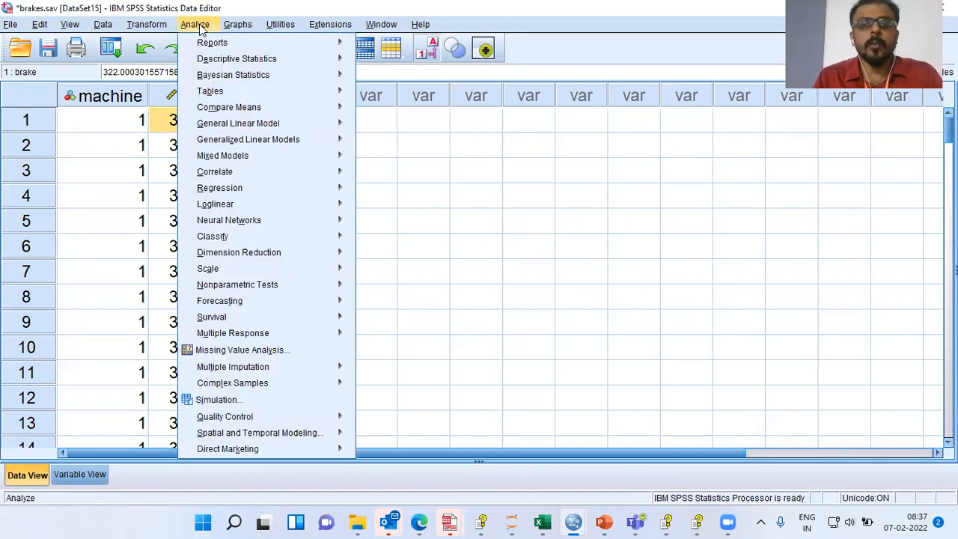
mouse_move(334, 17)
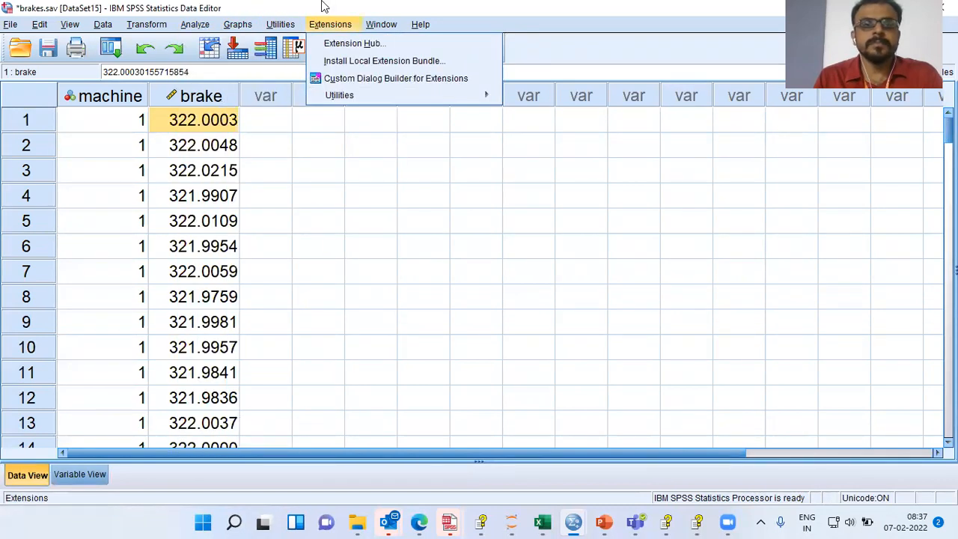
mouse_move(193, 28)
mouse_move(232, 114)
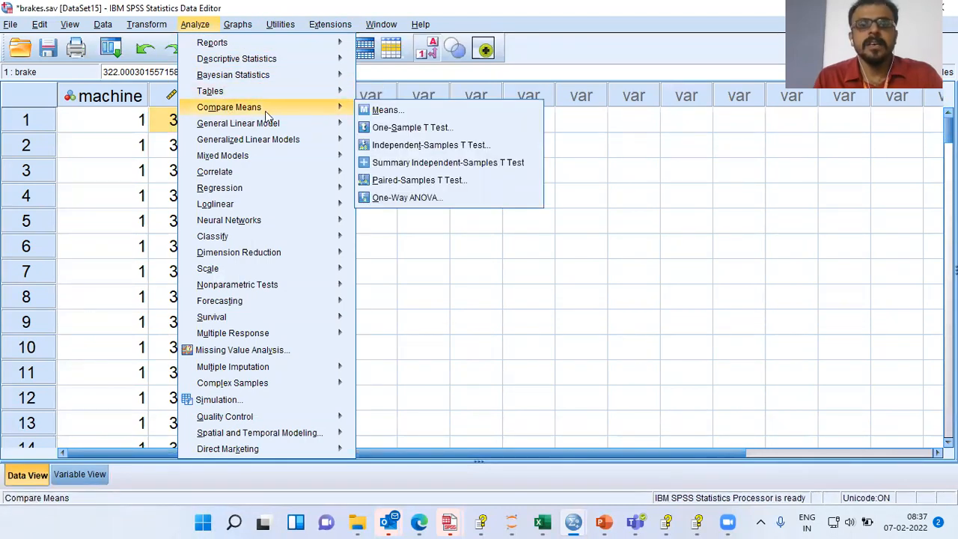
left_click(433, 199)
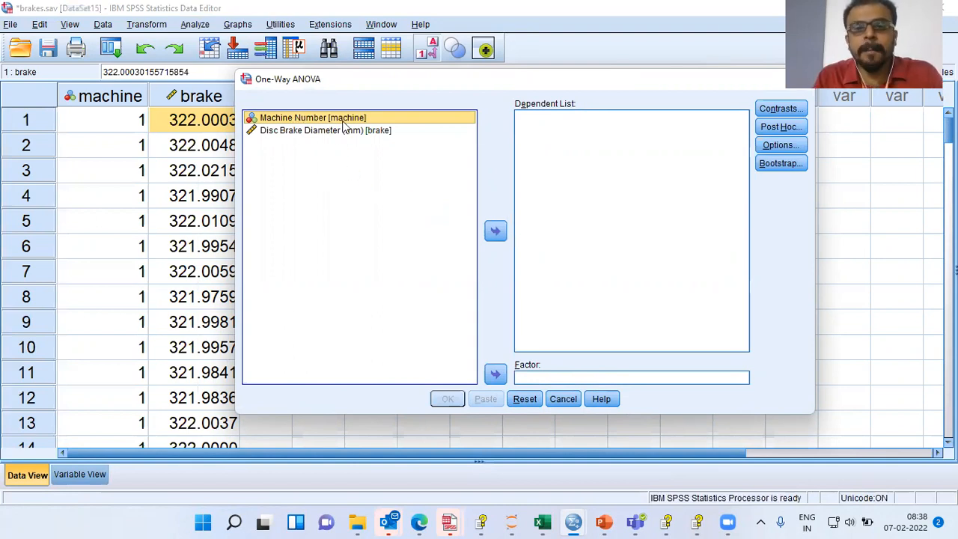
left_click(496, 374)
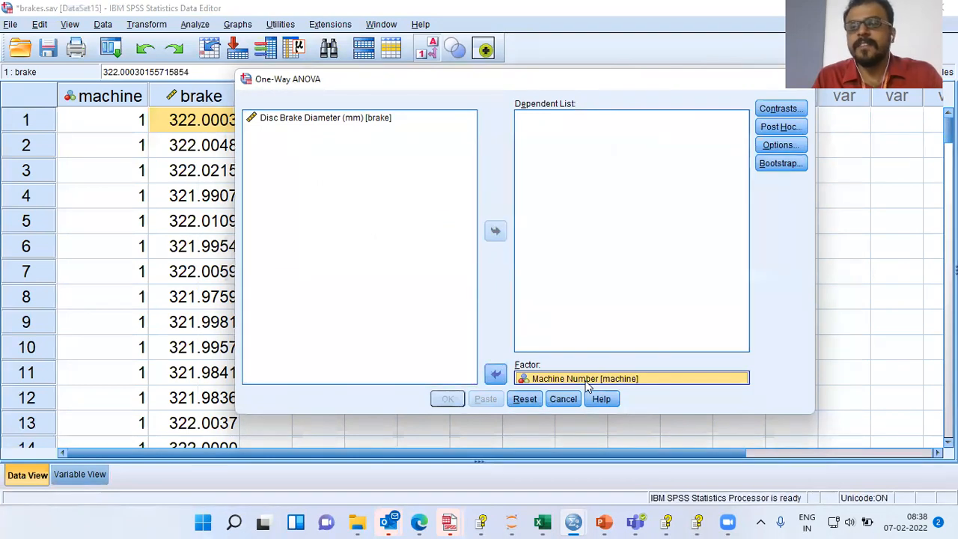
left_click(321, 122)
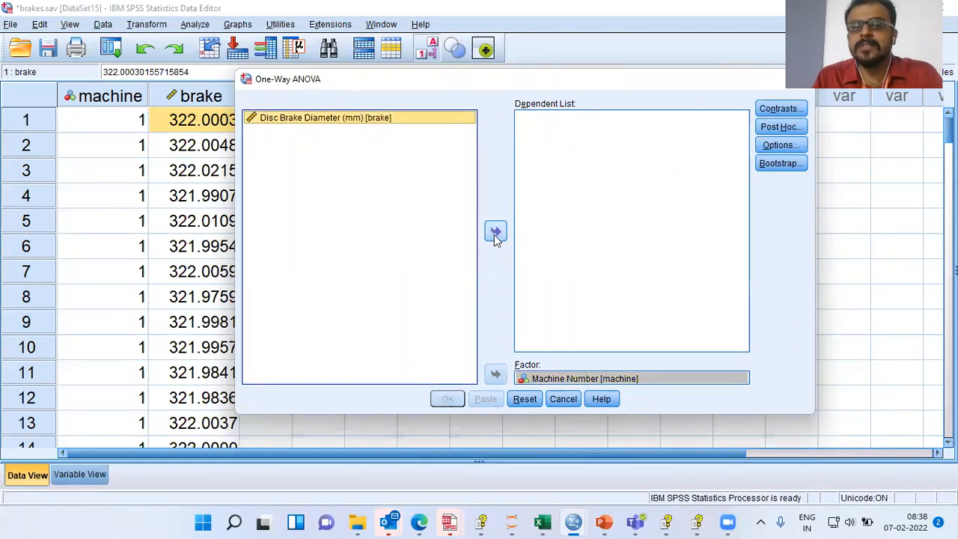
left_click(495, 234)
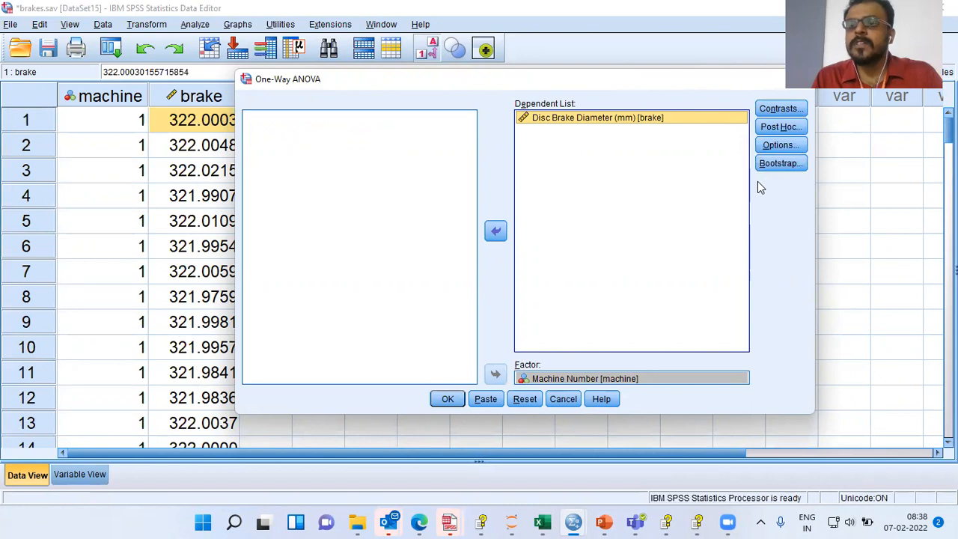
Include the means plot and the homogeneity of variance test in the ANOVA options, and run the analysis.
left_click(787, 149)
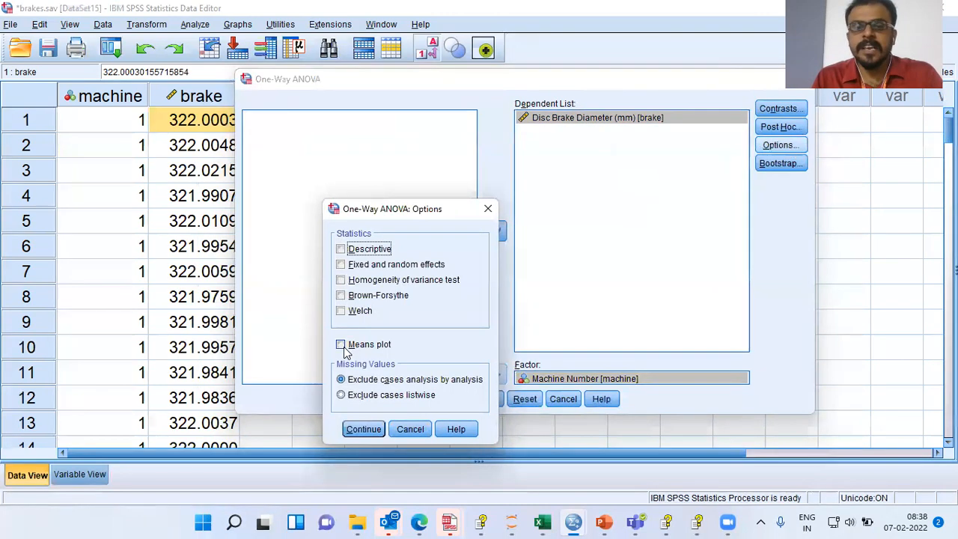
left_click(345, 349)
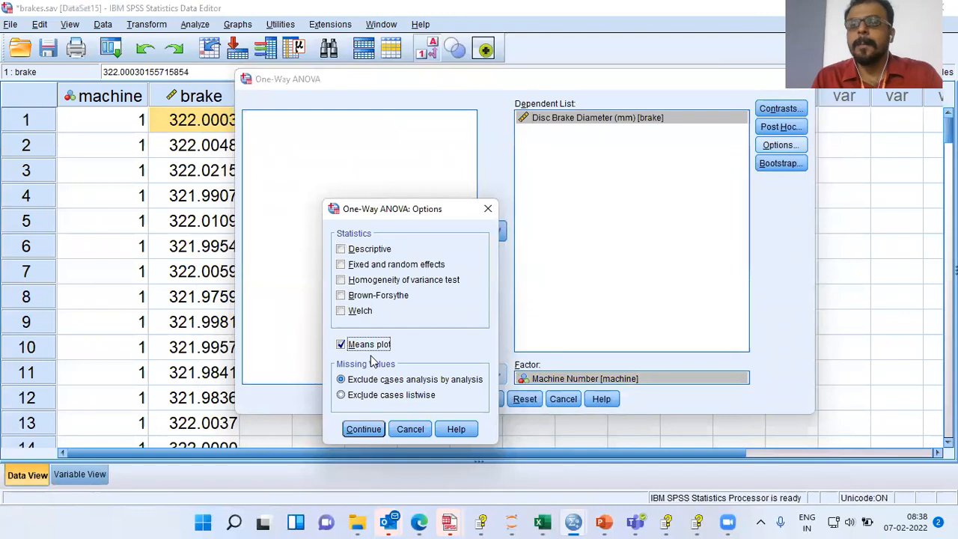
left_click(344, 282)
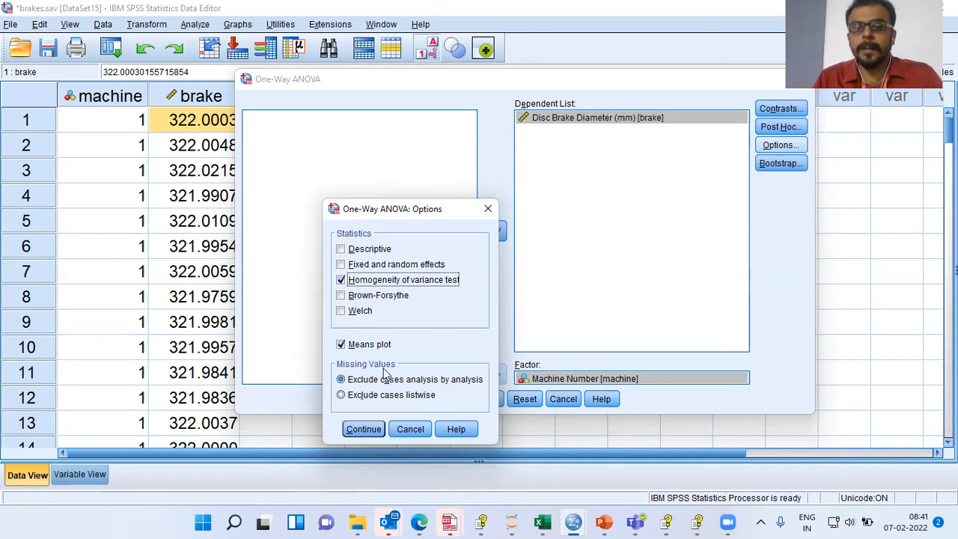
left_click(364, 429)
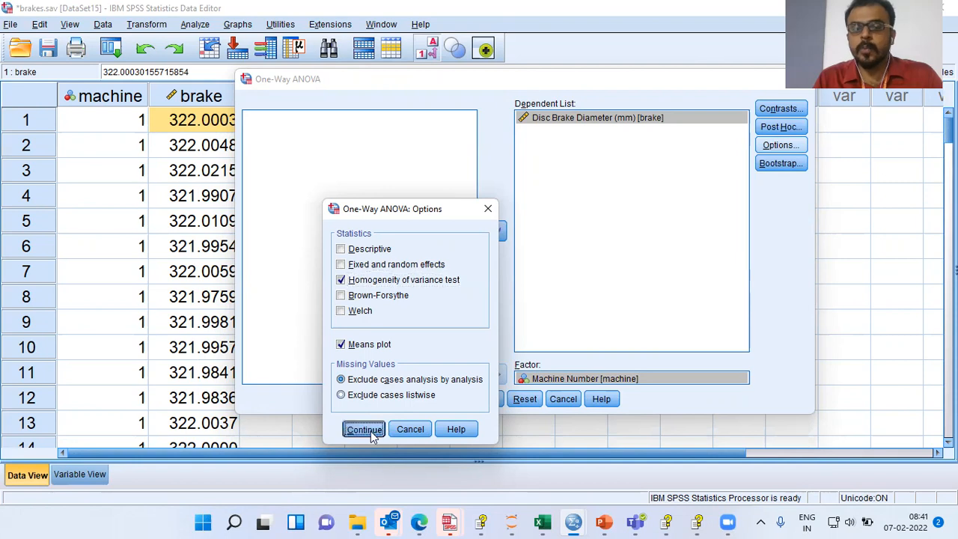
left_click(448, 400)
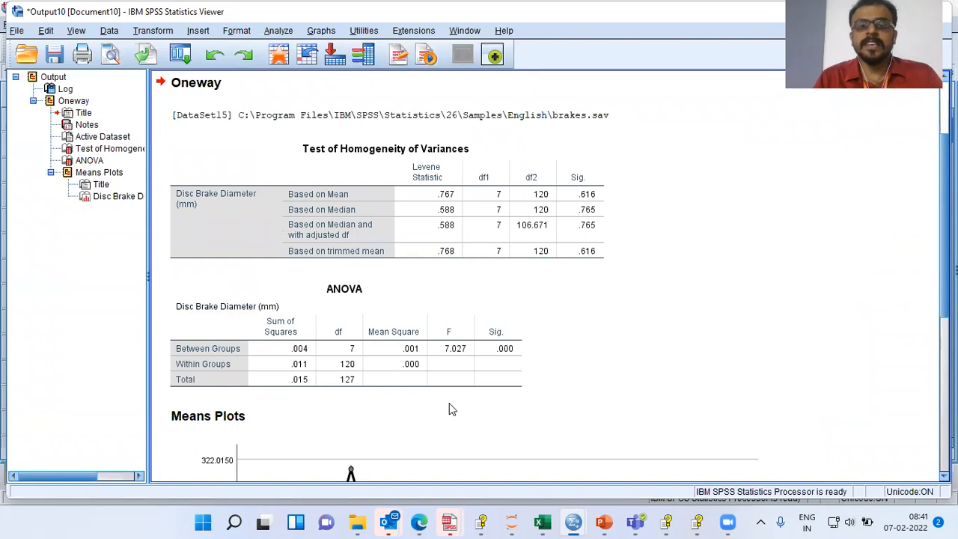
Examine the Test of Homogeneity of Variances table in the output, including its significance values.
left_click(440, 255)
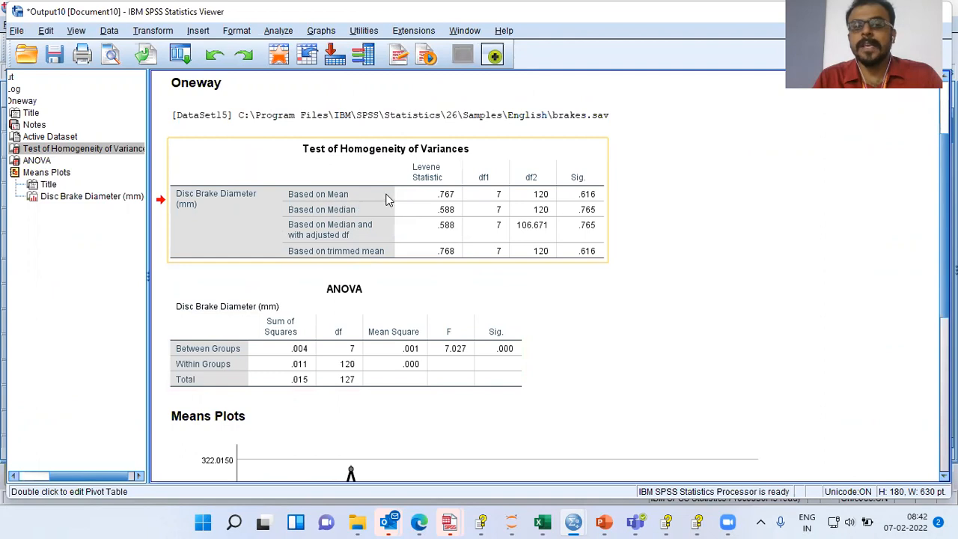
left_click(599, 156)
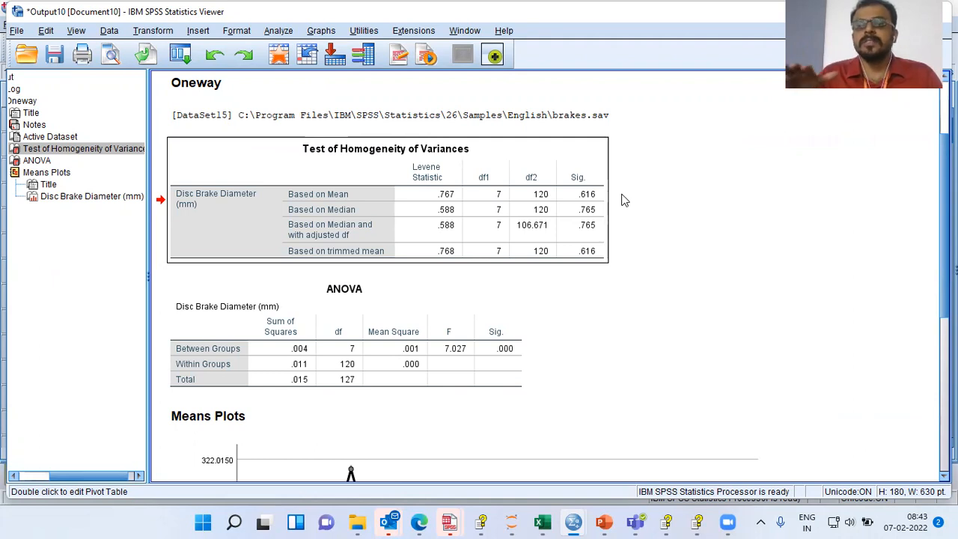
left_click(597, 203)
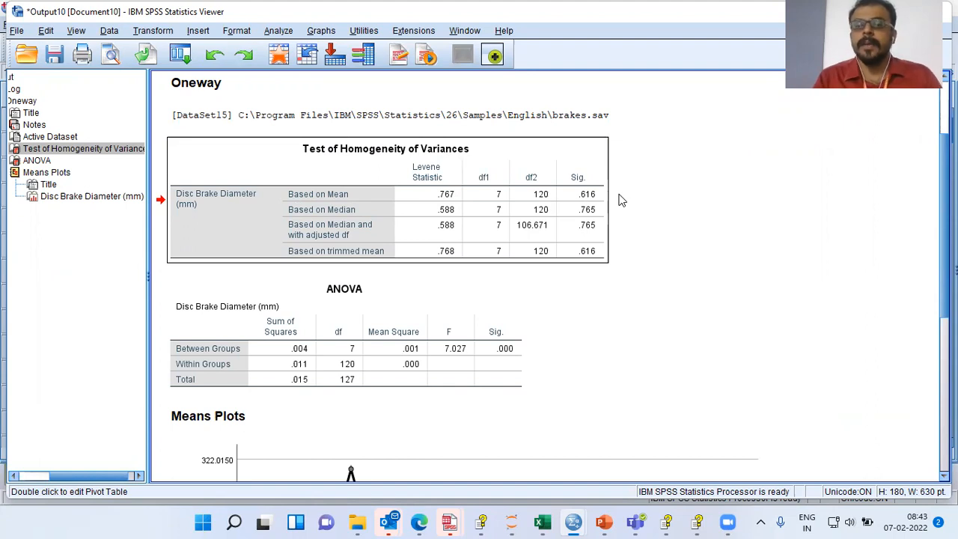
Compare the significance values in the Test of Homogeneity of Variances table with the one in the ANOVA table.
left_click(596, 207)
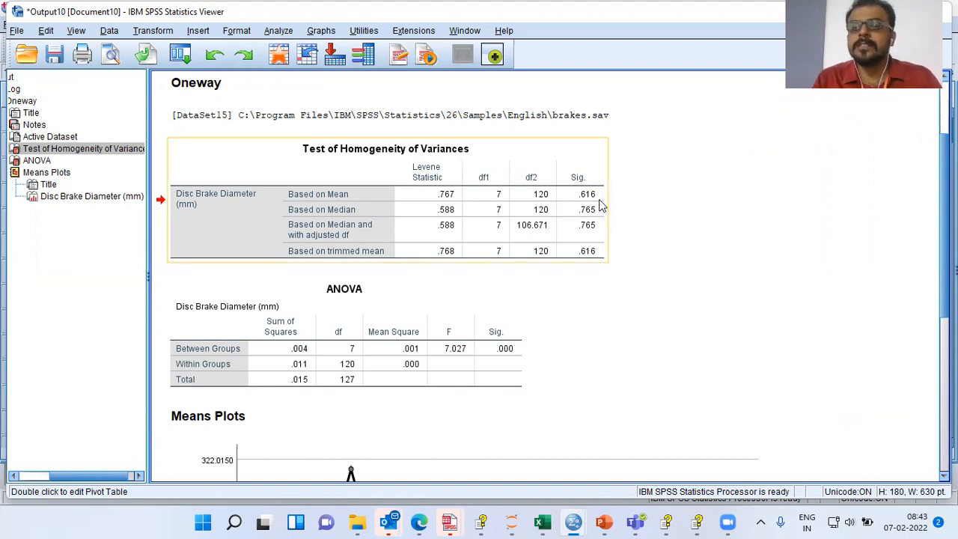
left_click(570, 346)
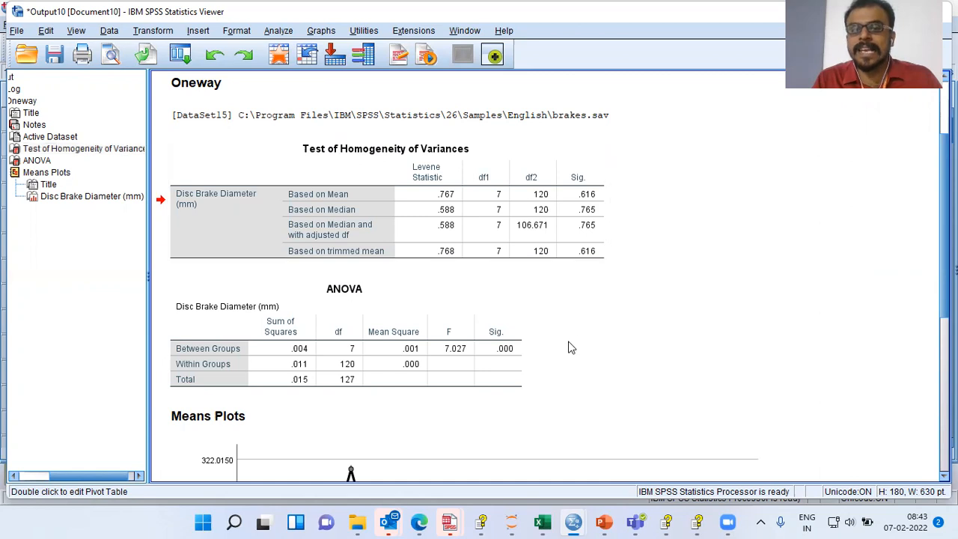
left_click(524, 356)
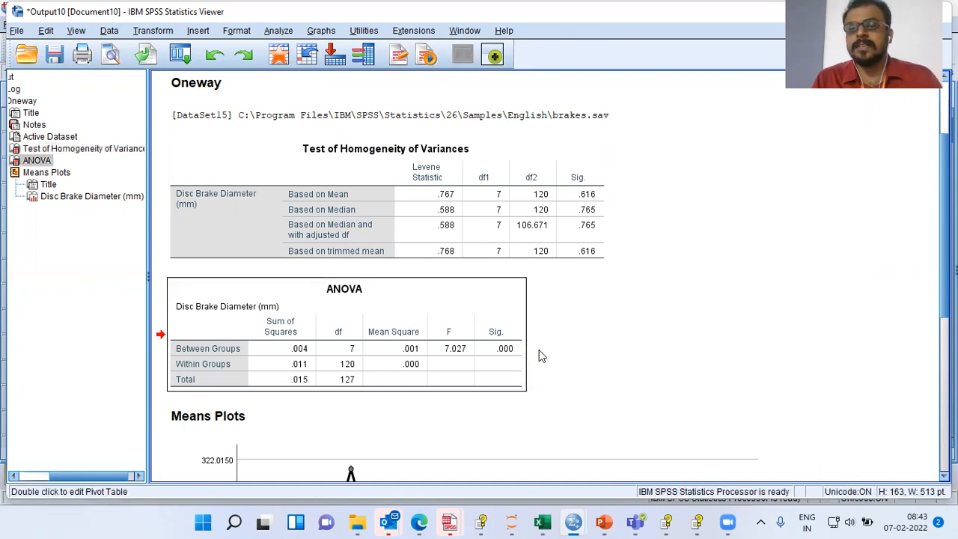
left_click(613, 198)
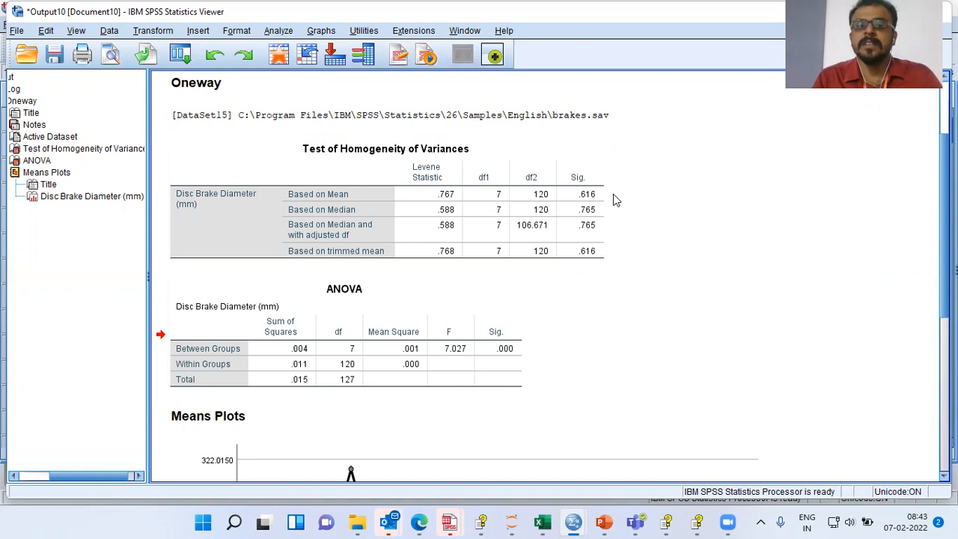
left_click(607, 193)
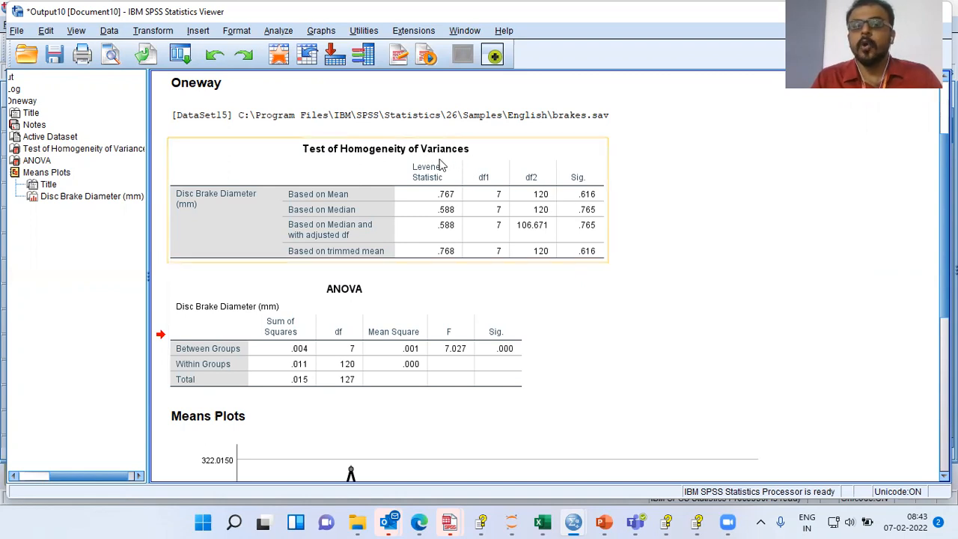
left_click(598, 208)
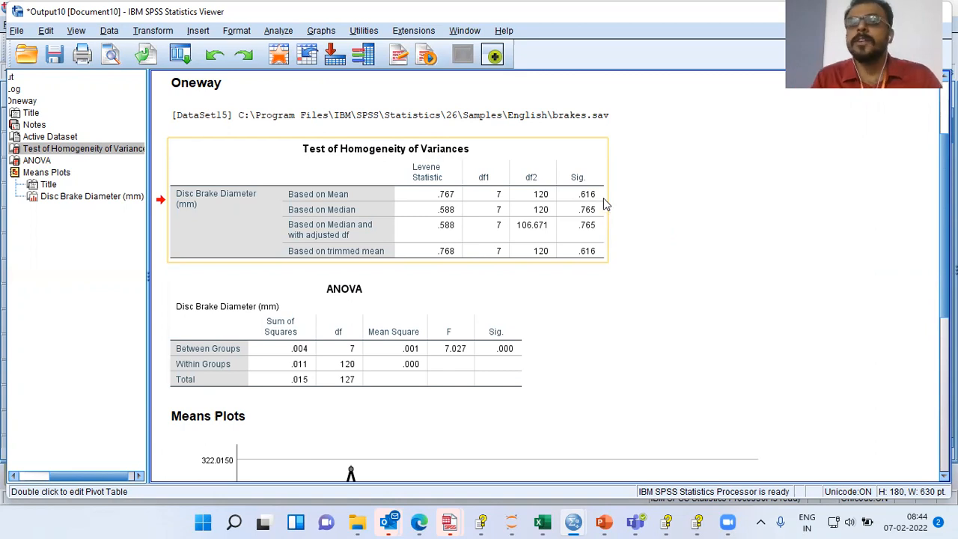
left_click(635, 197)
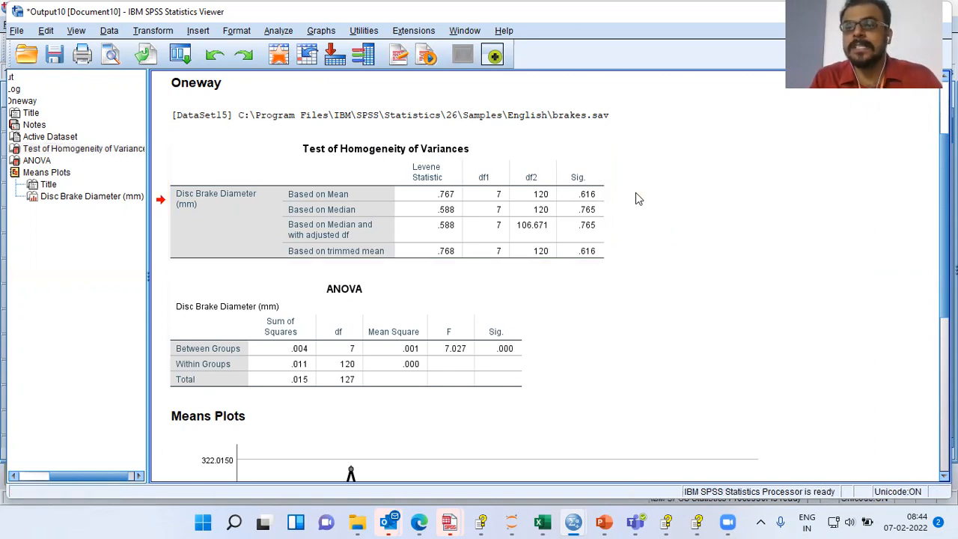
left_click(489, 341)
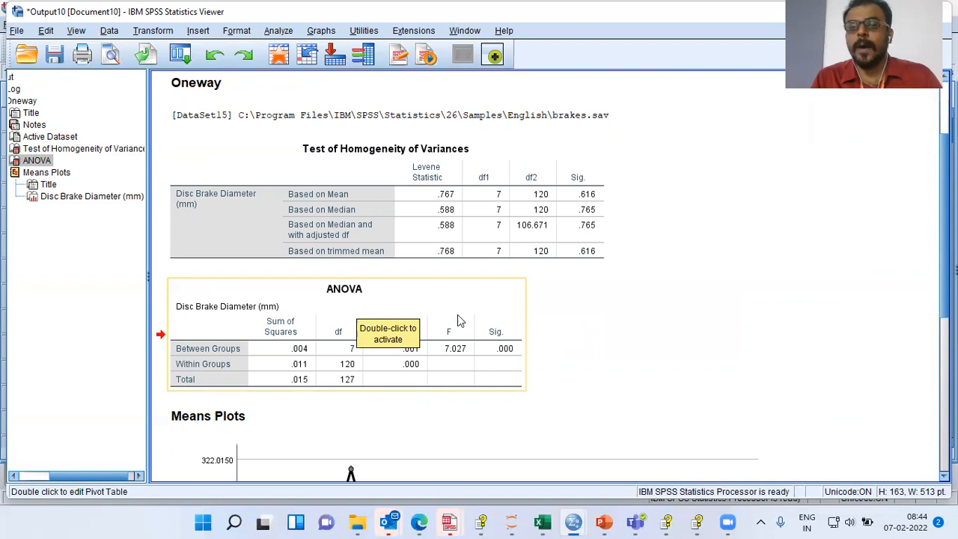
left_click(597, 199)
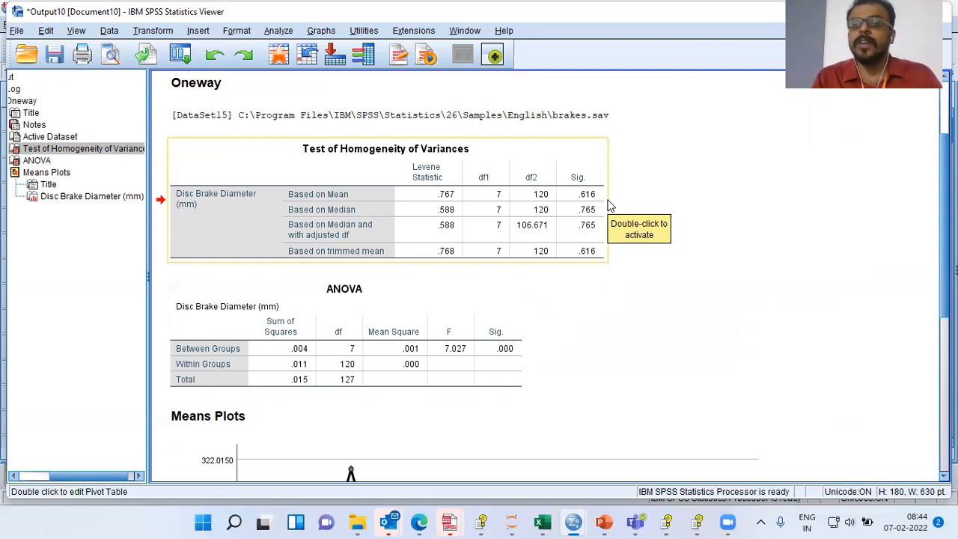
left_click(522, 352)
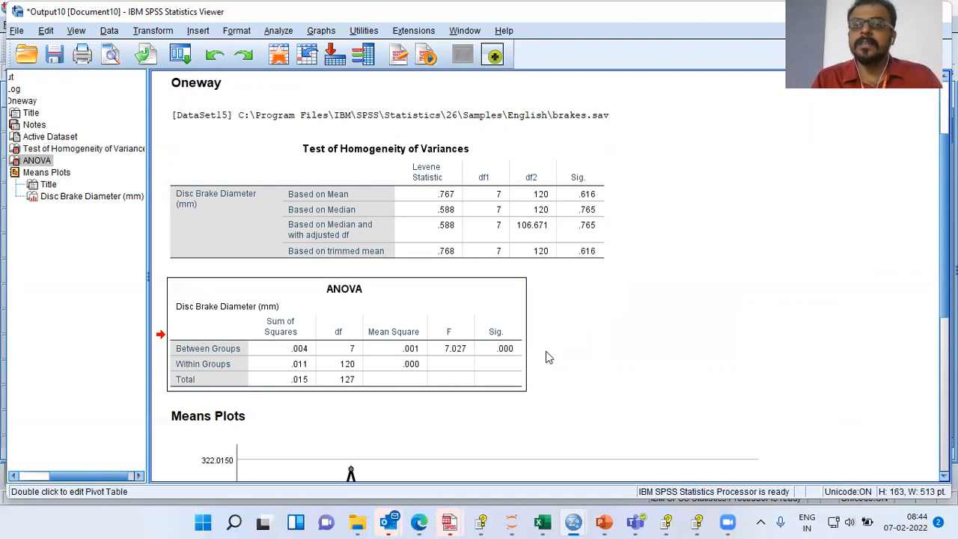
Examine the means plot of Disc Brake Diameter (mm) across the machine numbers.
scroll(547, 277, "down", 5)
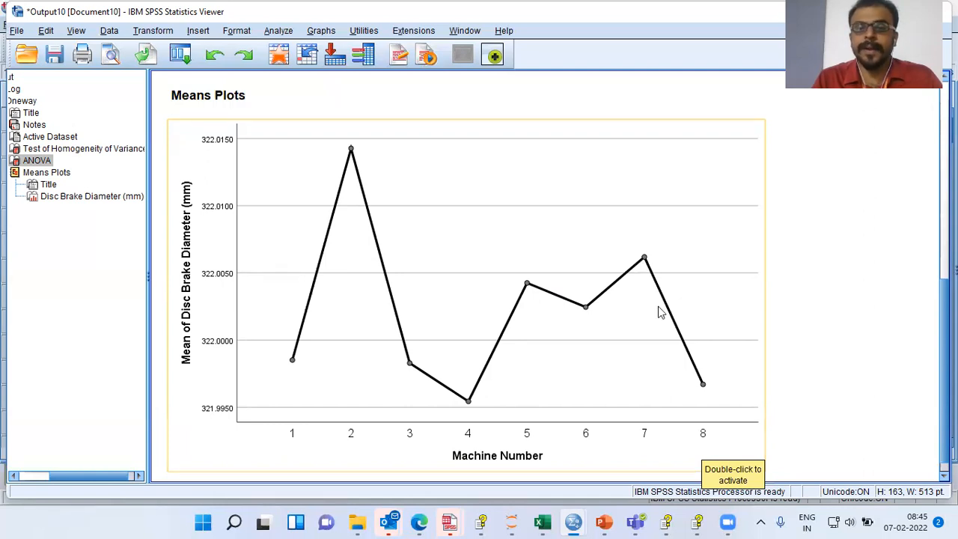
left_click(721, 390)
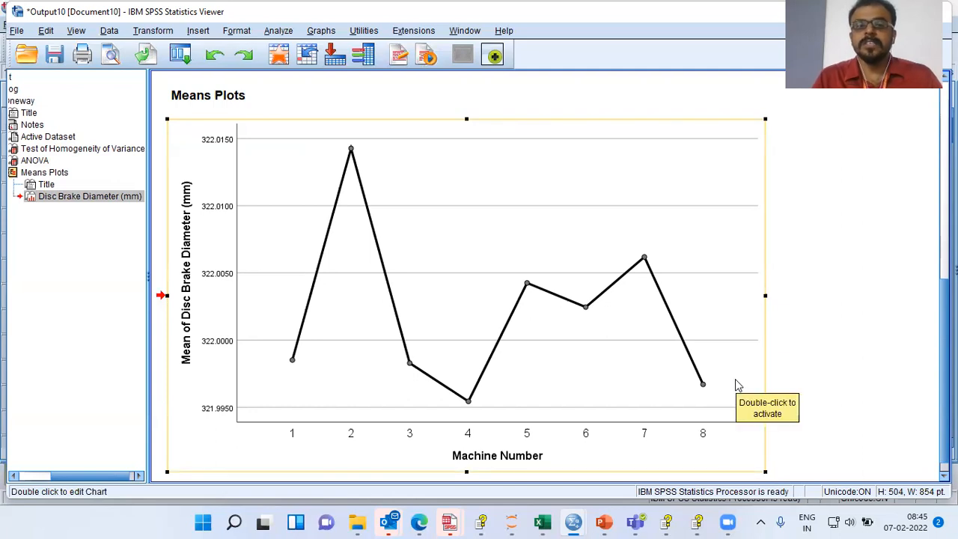
left_click(802, 355)
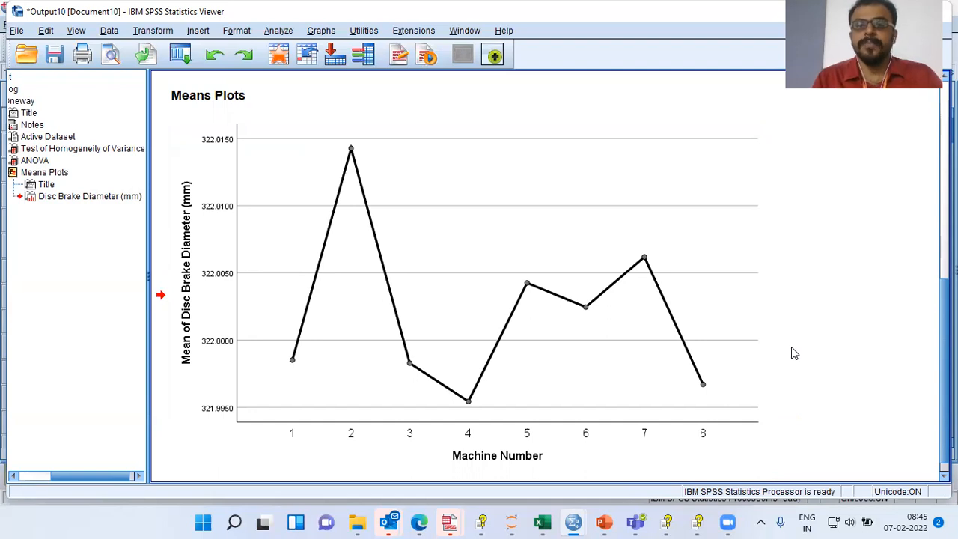
Examine the ANOVA table's between-groups and within-groups rows, including sums of squares, degrees of freedom, mean squares, F and significance.
scroll(768, 337, "up", 5)
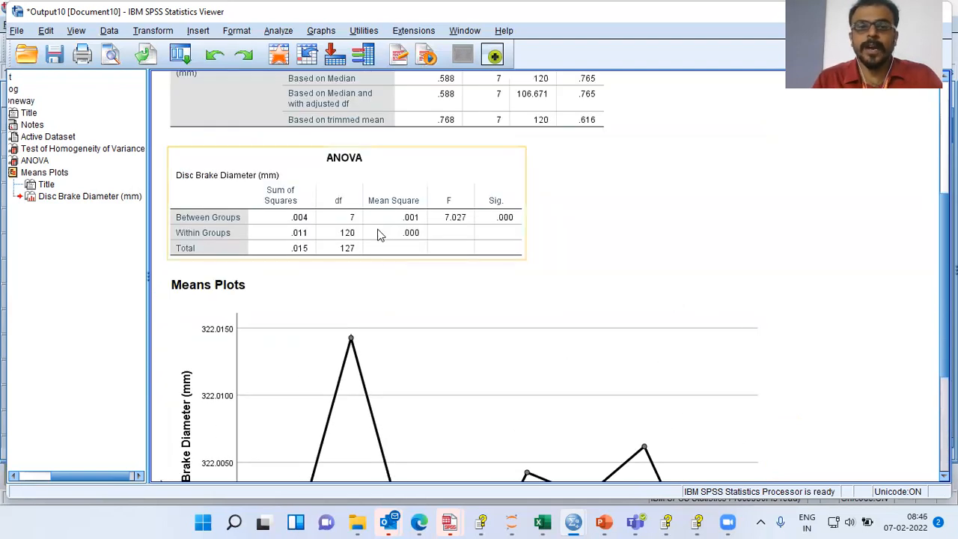
left_click(378, 235)
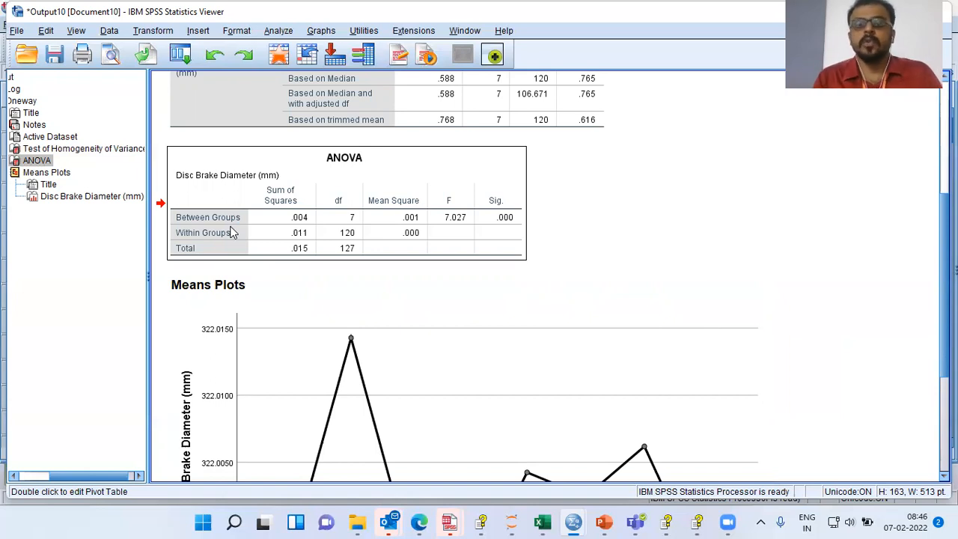
left_click(225, 232)
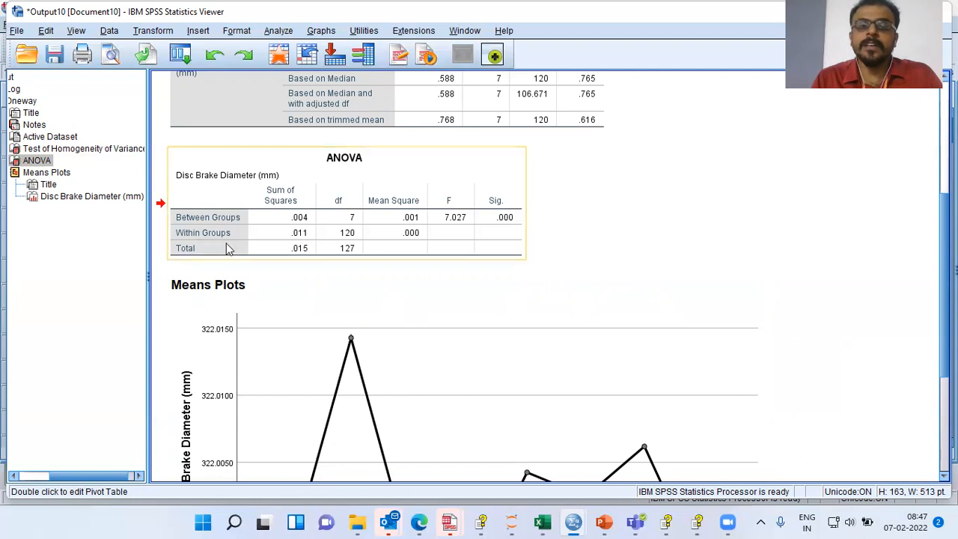
left_click(315, 239)
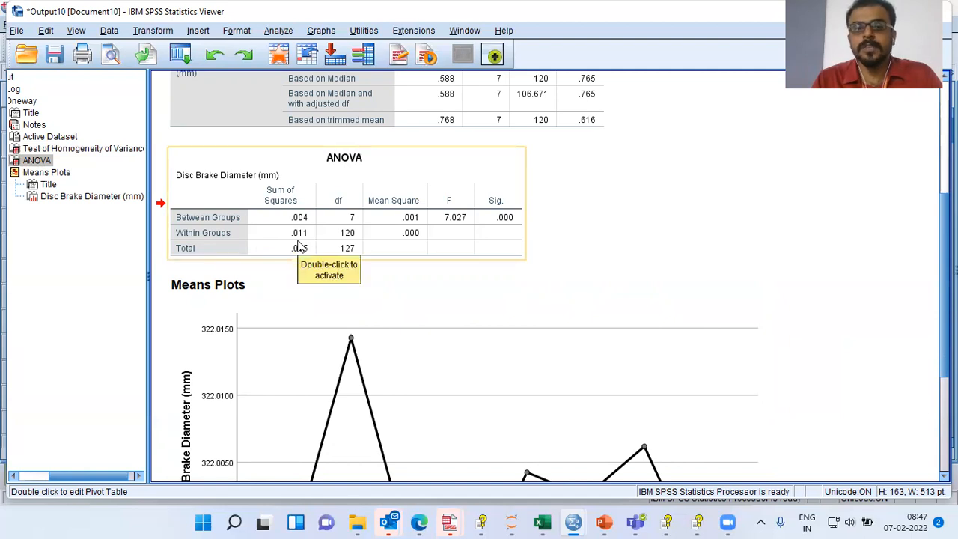
left_click(365, 223)
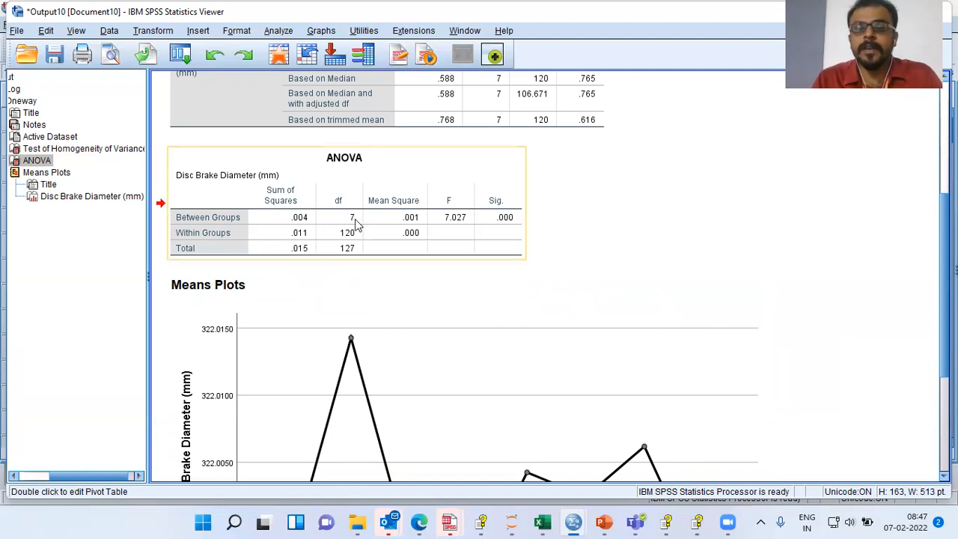
left_click(308, 225)
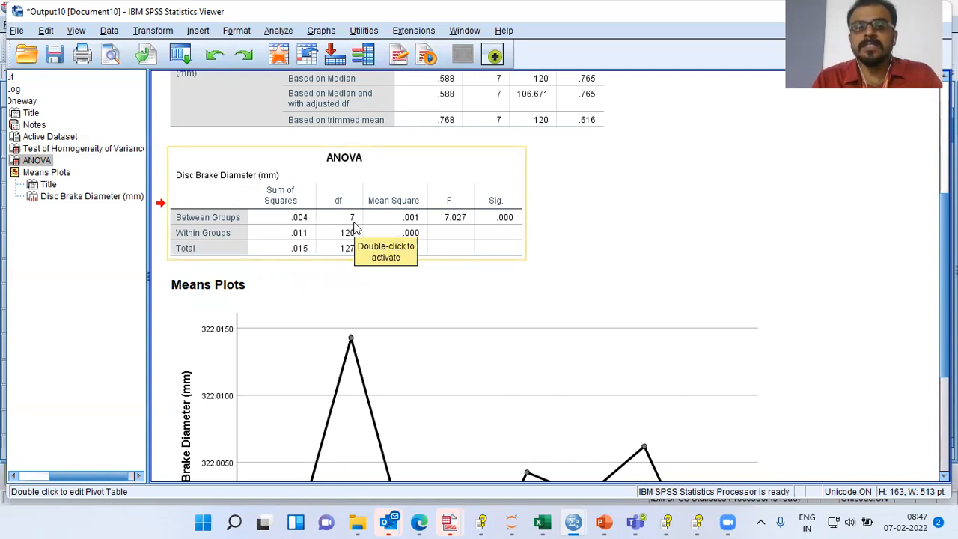
left_click(394, 221)
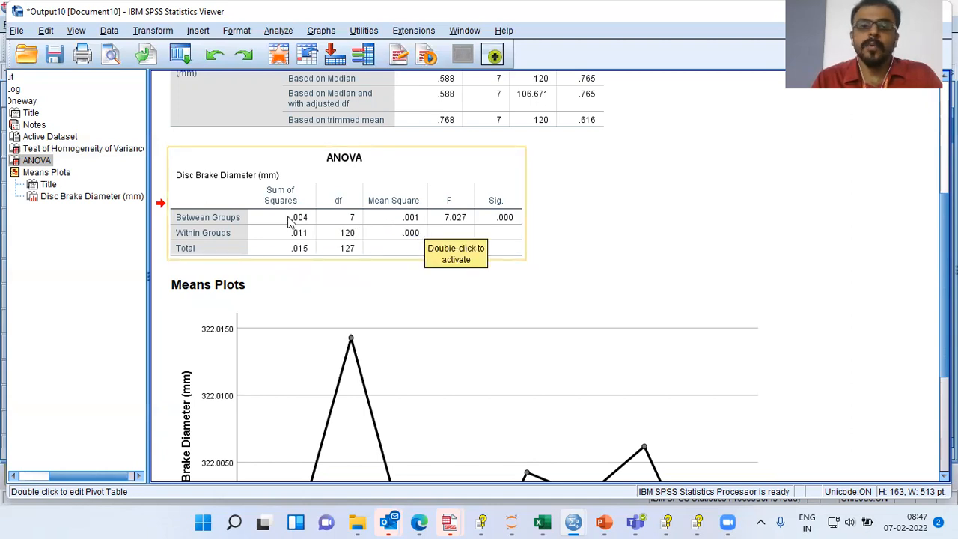
left_click(314, 225)
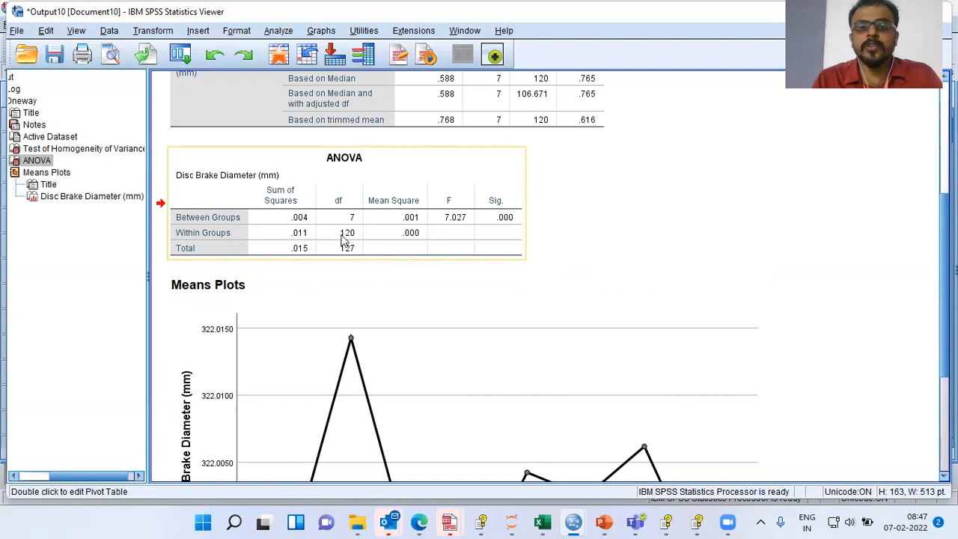
left_click(456, 231)
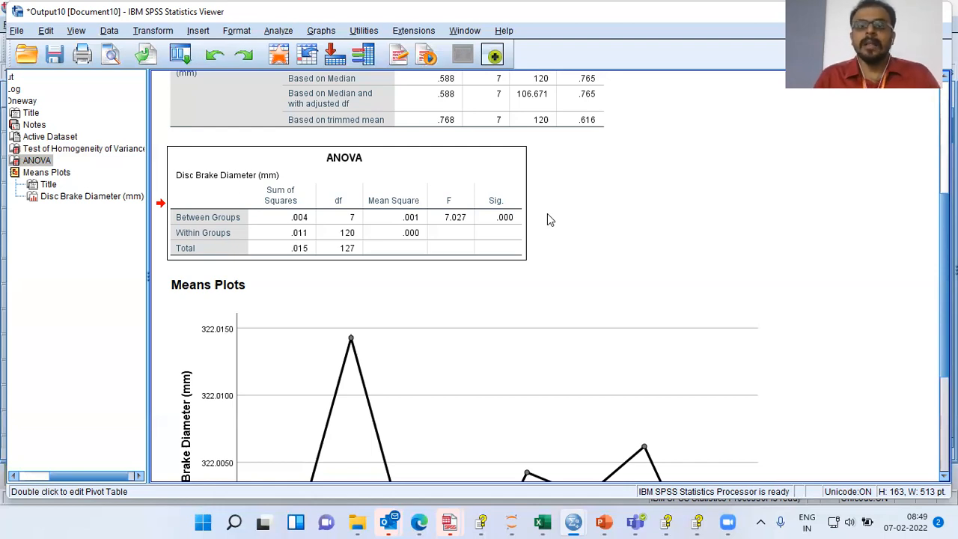
left_click(497, 222)
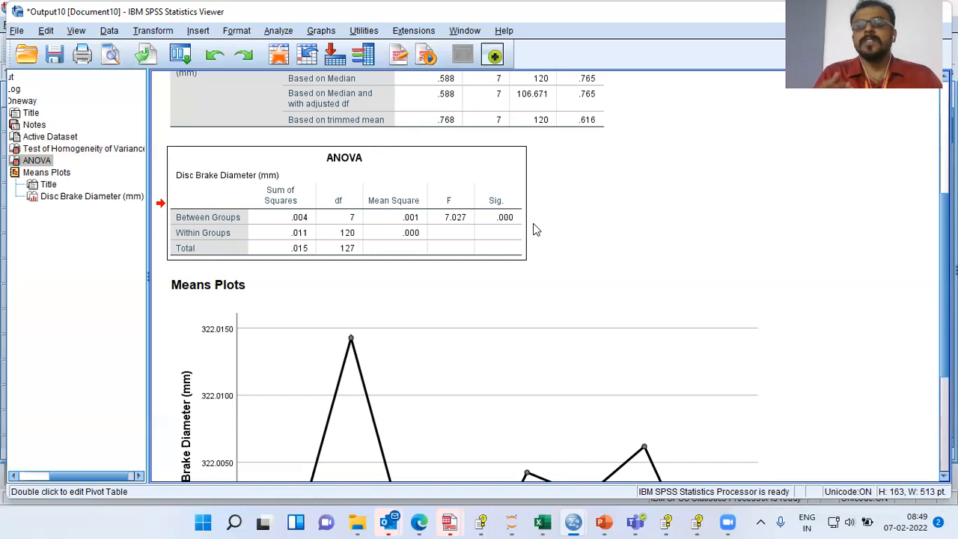
left_click(516, 228)
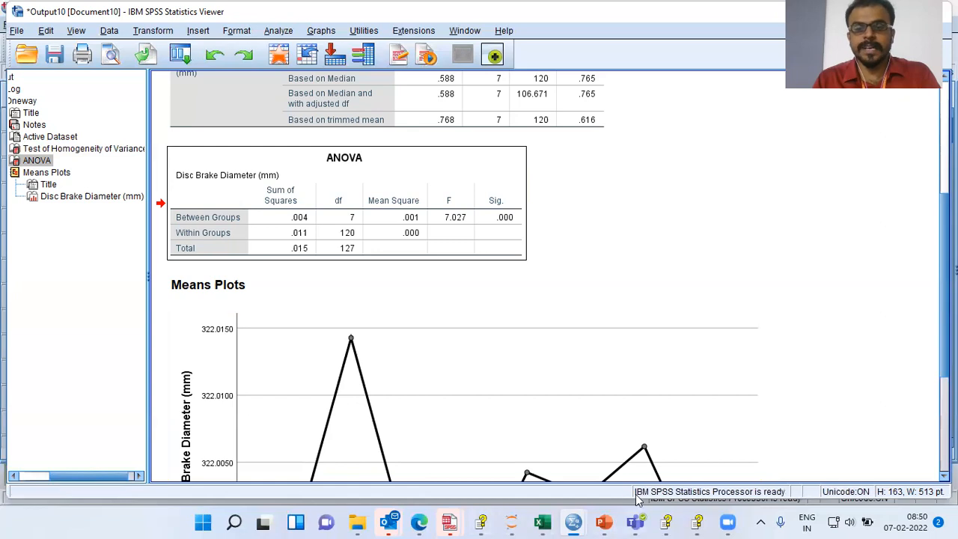
Switch from the output to the brakes.sav data window.
mouse_move(576, 522)
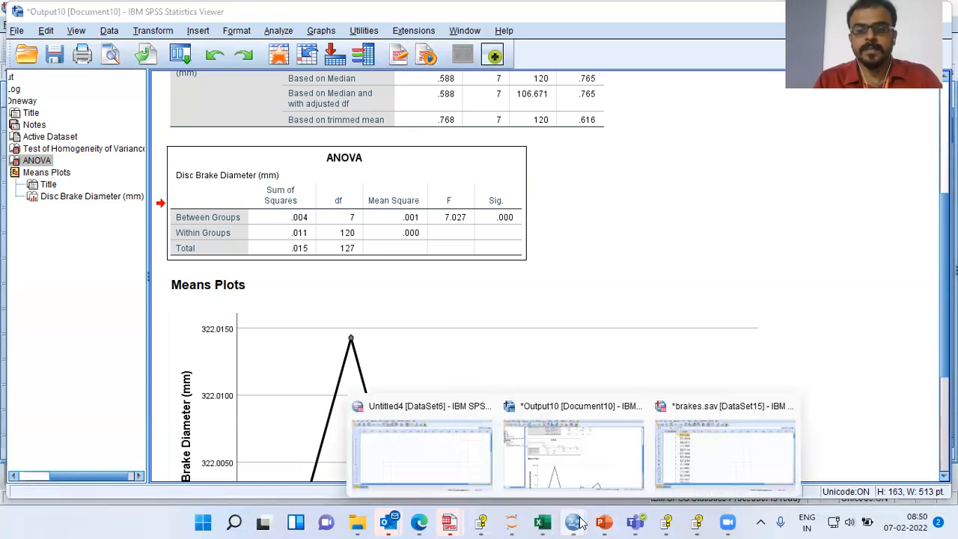
left_click(690, 465)
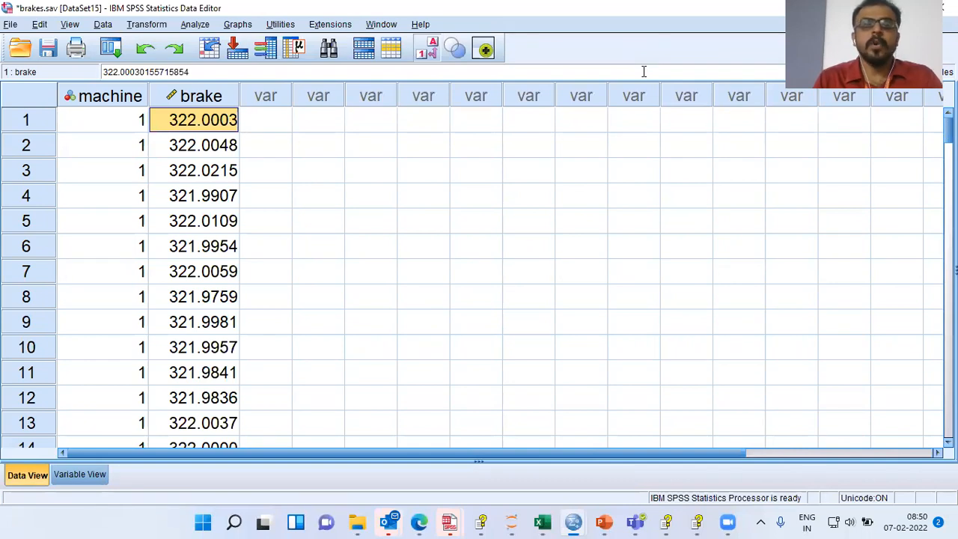
left_click(238, 24)
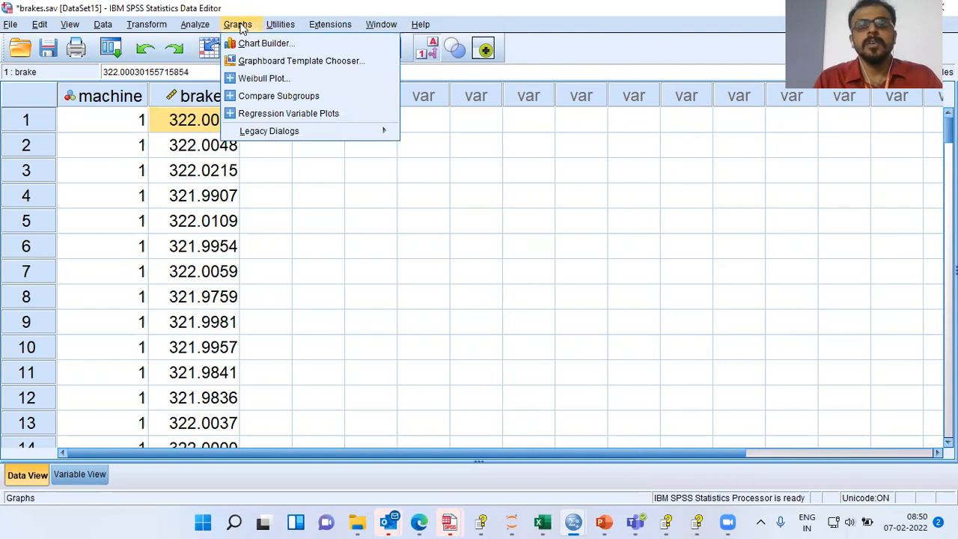
mouse_move(265, 130)
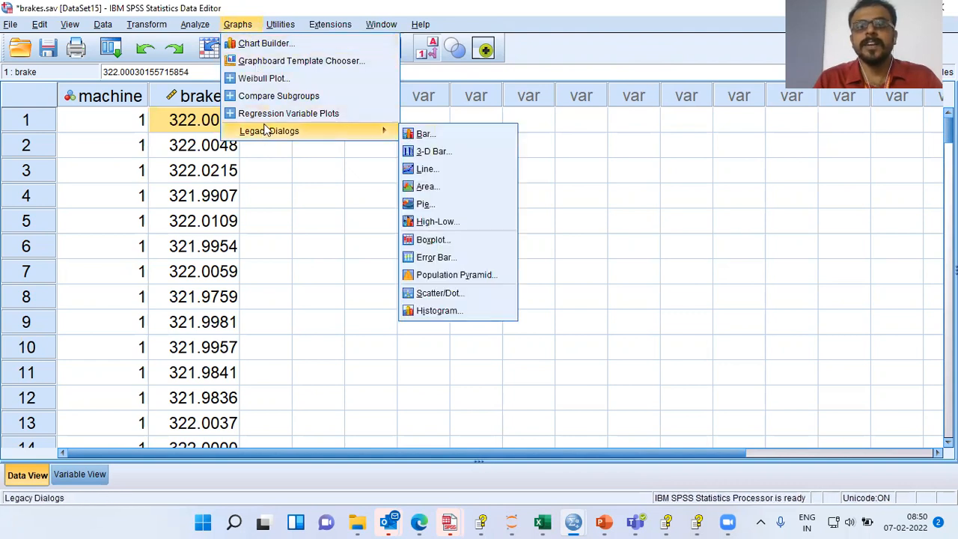
left_click(276, 44)
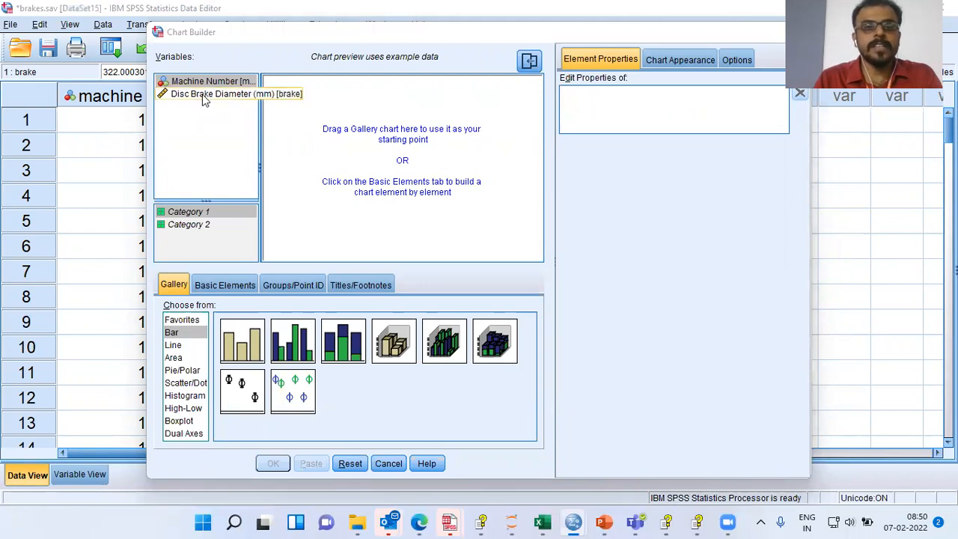
left_click(390, 463)
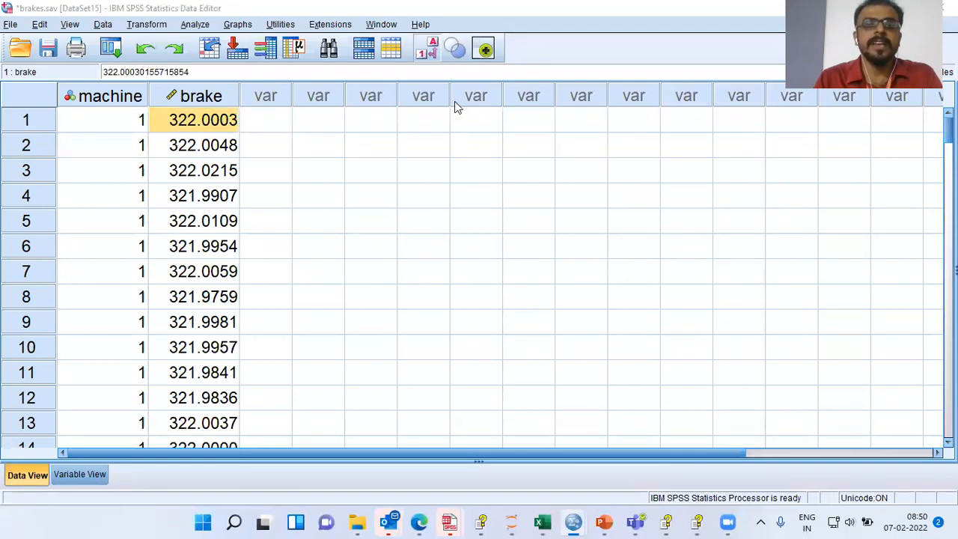
Open the Graphboard Template Chooser and select both Machine Number and Disc Brake Diameter (mm) for the visualization.
left_click(240, 25)
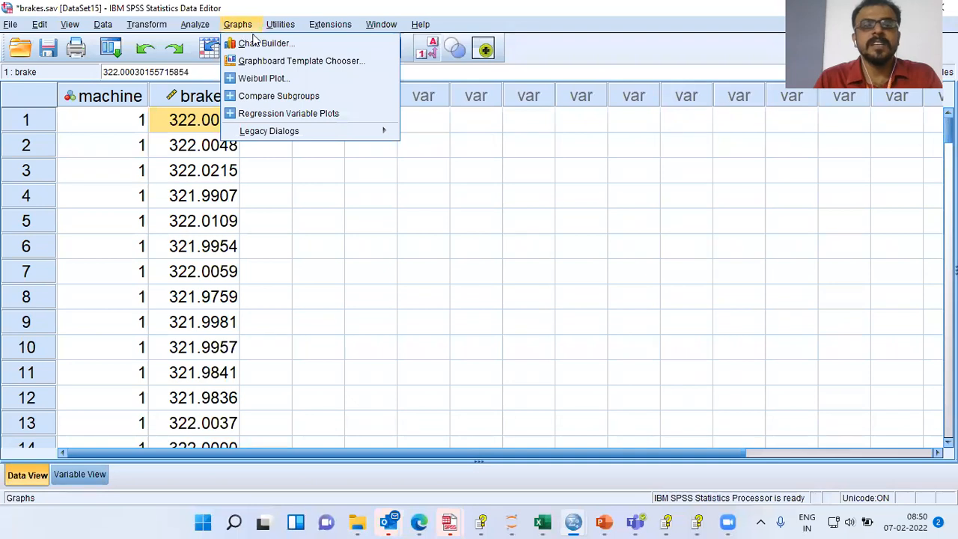
left_click(290, 65)
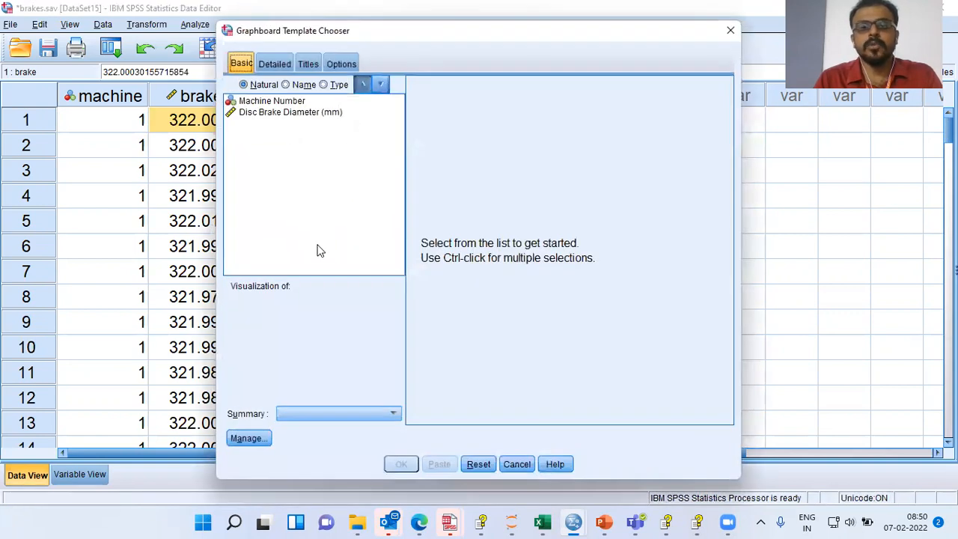
left_click(265, 102)
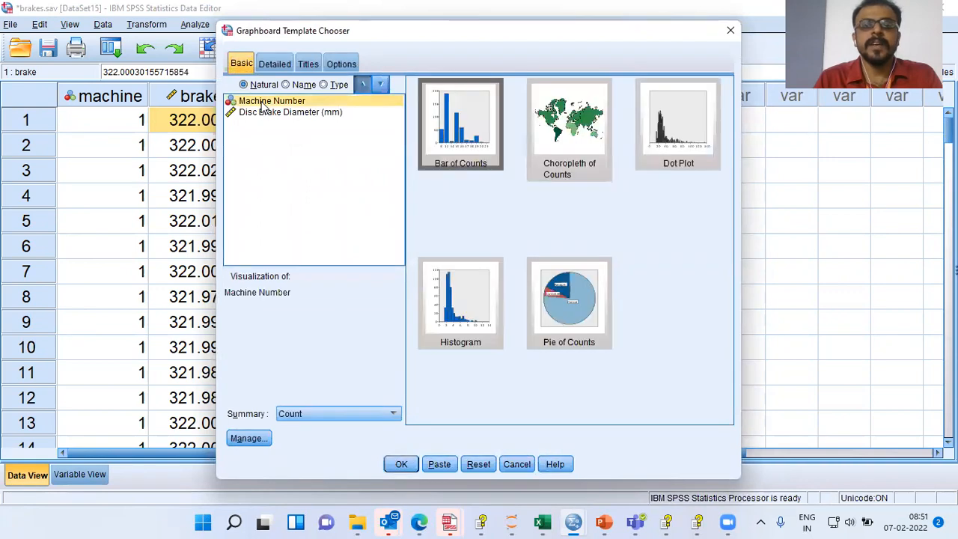
left_click(265, 113, "ctrl")
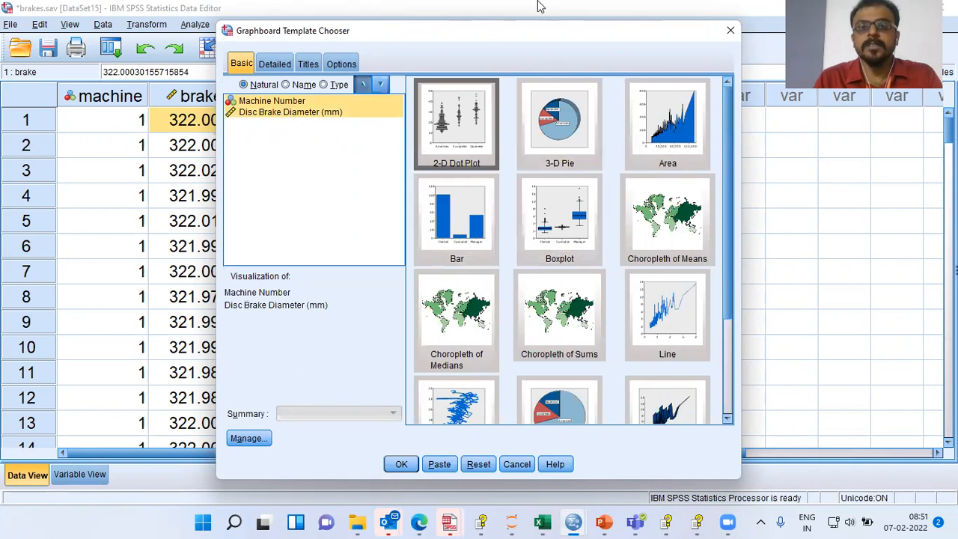
left_click_drag(509, 31, 497, 11)
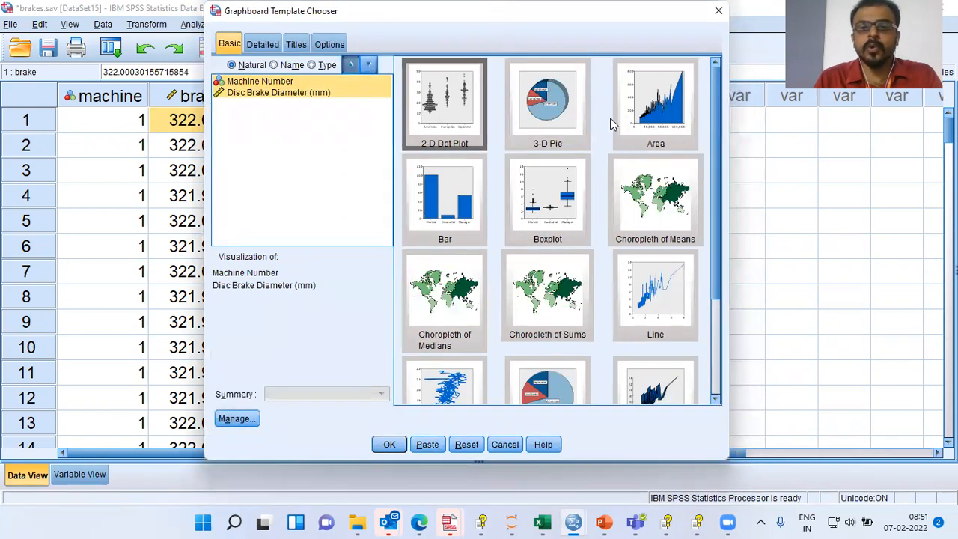
Create a boxplot of Disc Brake Diameter (mm) by Machine Number, with the colour aesthetic set to Machine Number.
left_click_drag(721, 216, 726, 183)
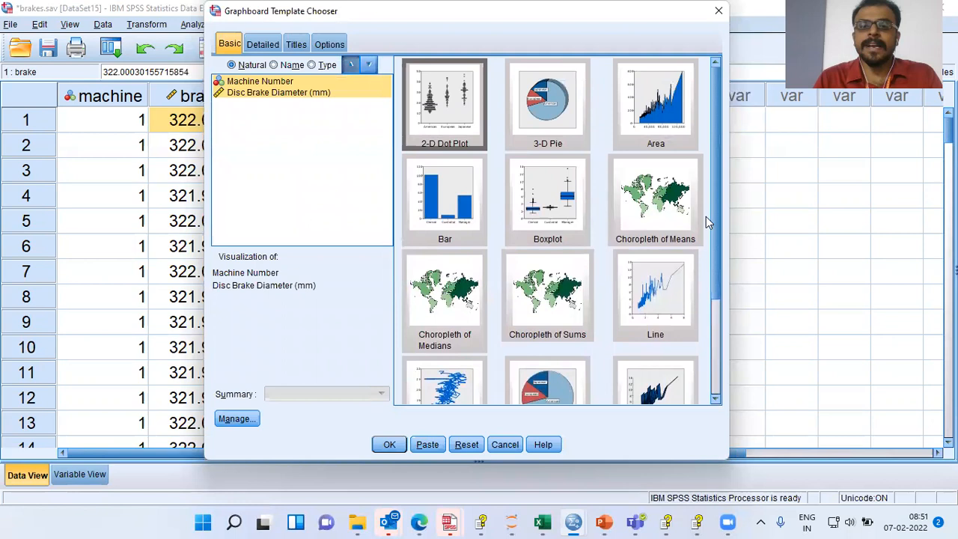
left_click(549, 211)
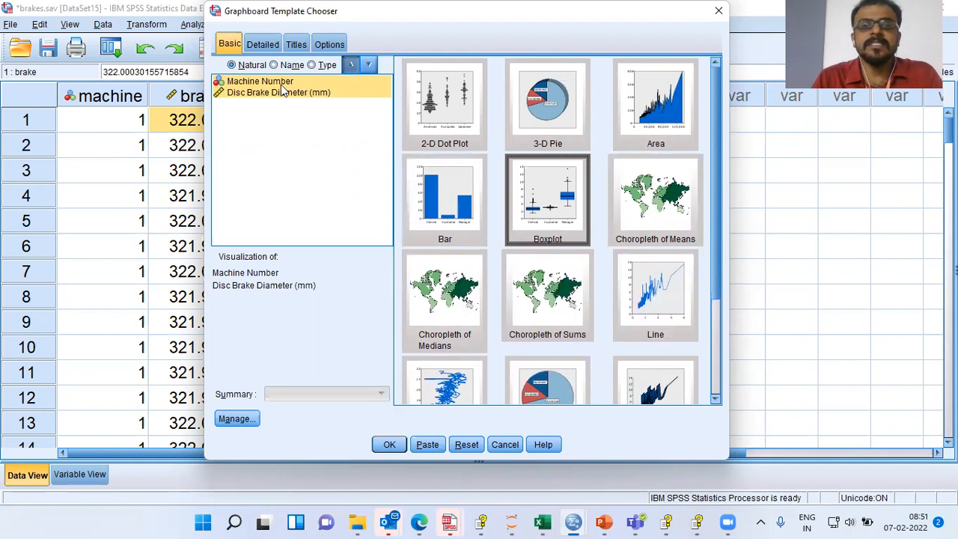
left_click(264, 45)
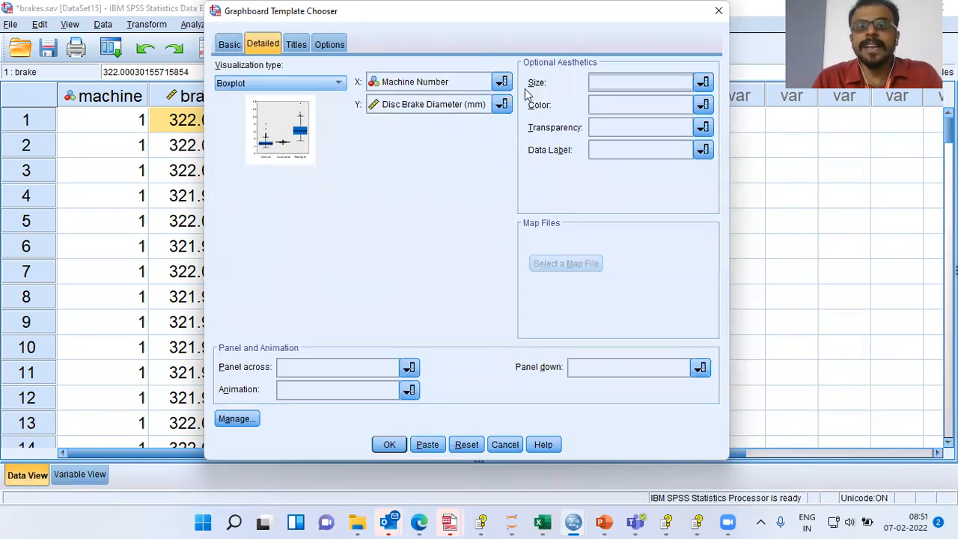
left_click(702, 105)
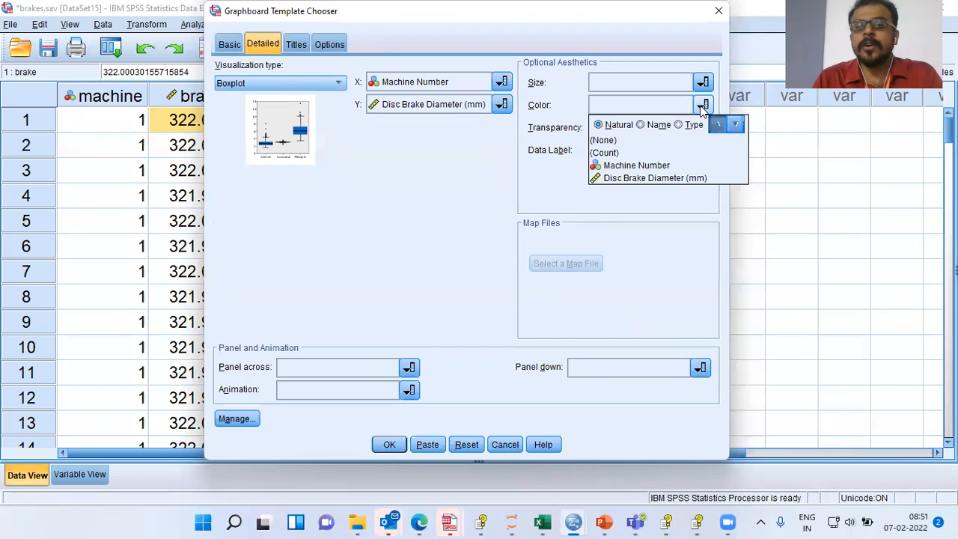
left_click(631, 165)
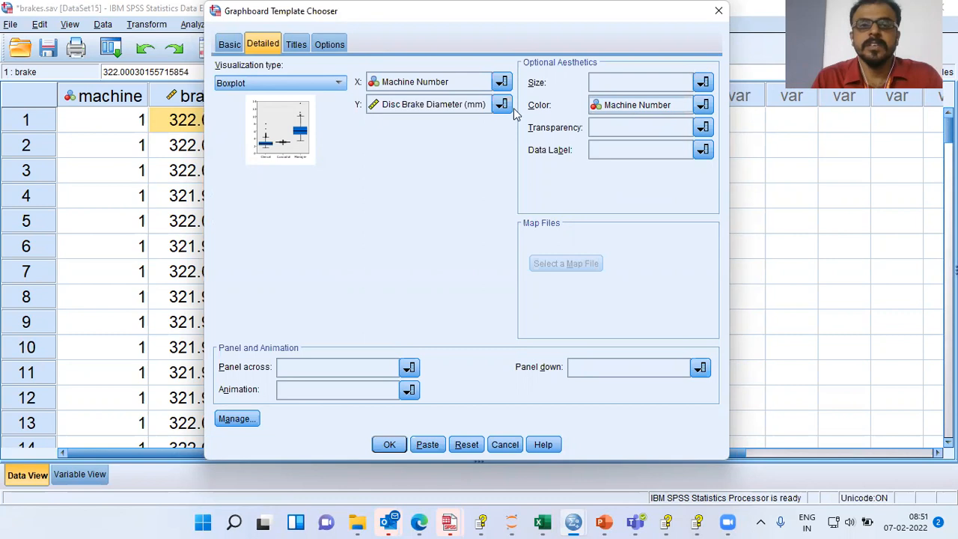
left_click(229, 45)
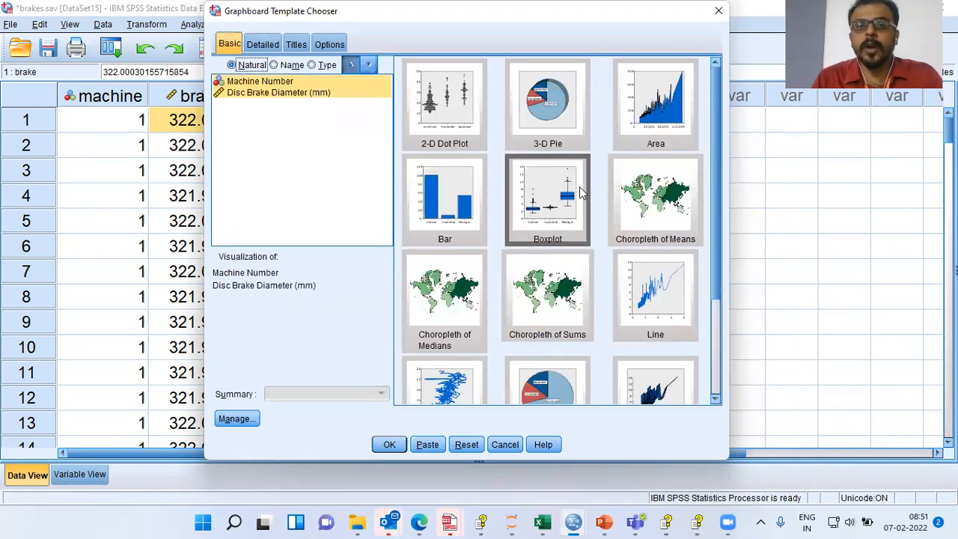
left_click(262, 46)
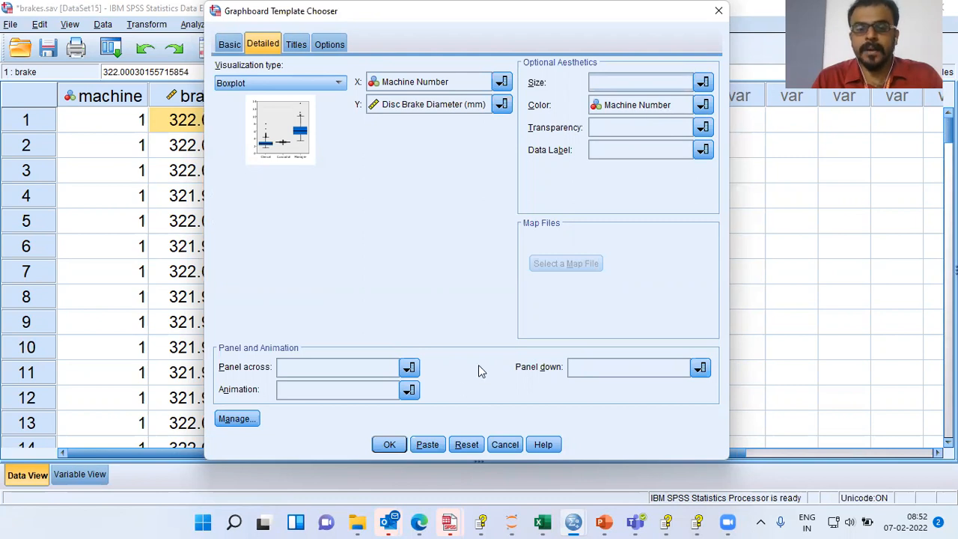
left_click(389, 445)
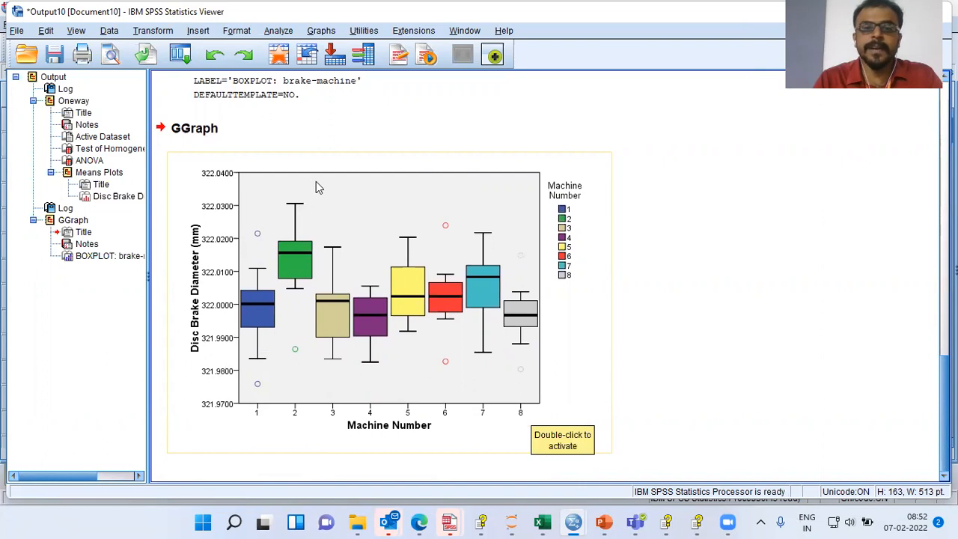
Examine the boxplot of Disc Brake Diameter (mm) across the machine numbers and its colour legend.
left_click(375, 292)
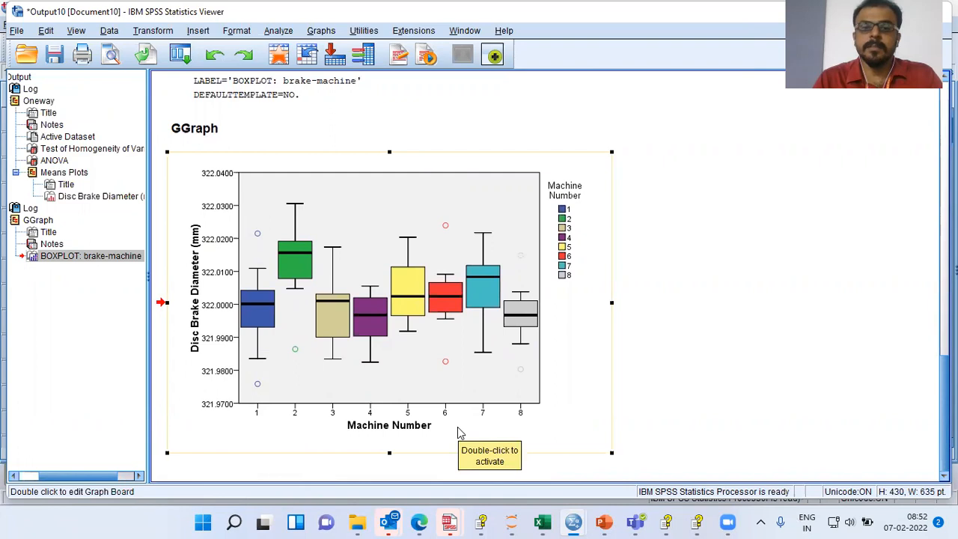
left_click(570, 237)
left_click(570, 234)
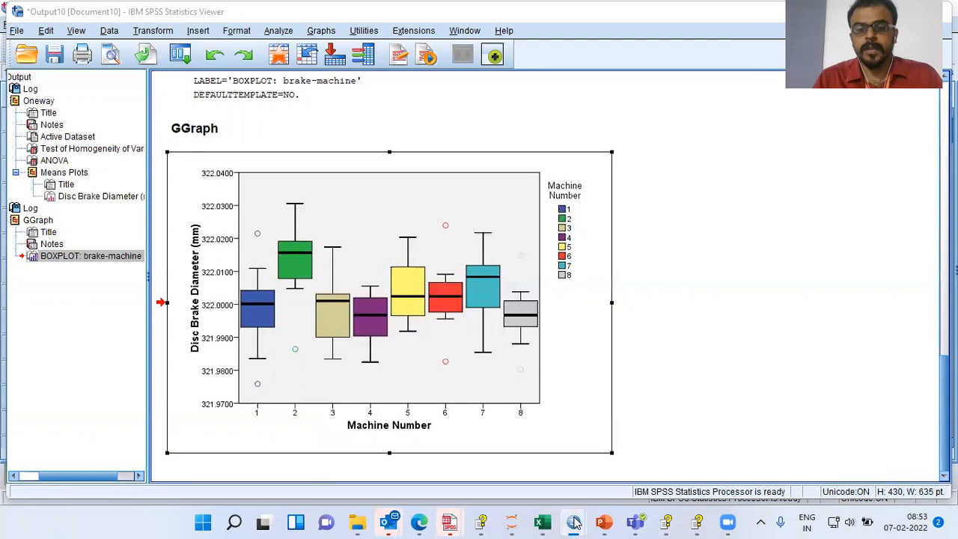
Switch from the output to the brakes.sav data window and open the One-Way ANOVA setup.
mouse_move(574, 521)
left_click(741, 446)
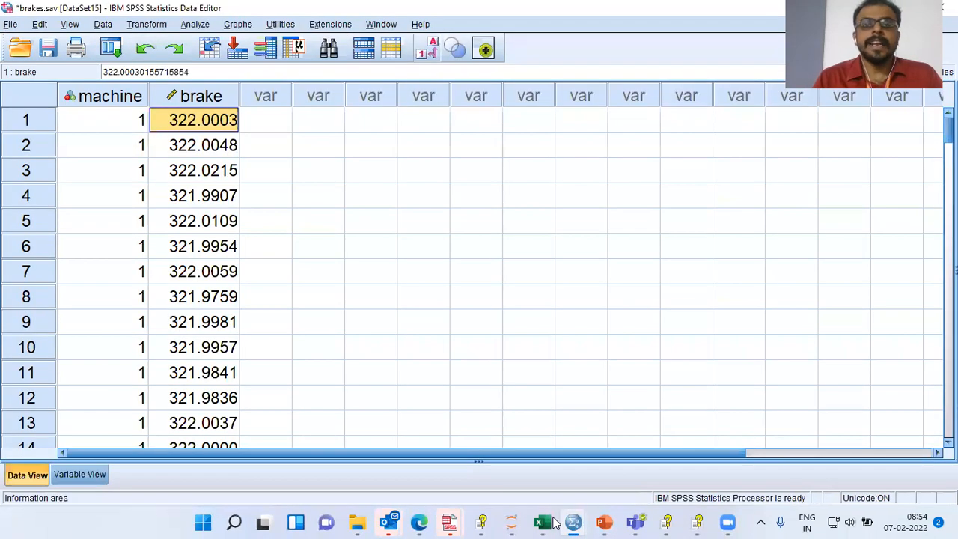
left_click(195, 25)
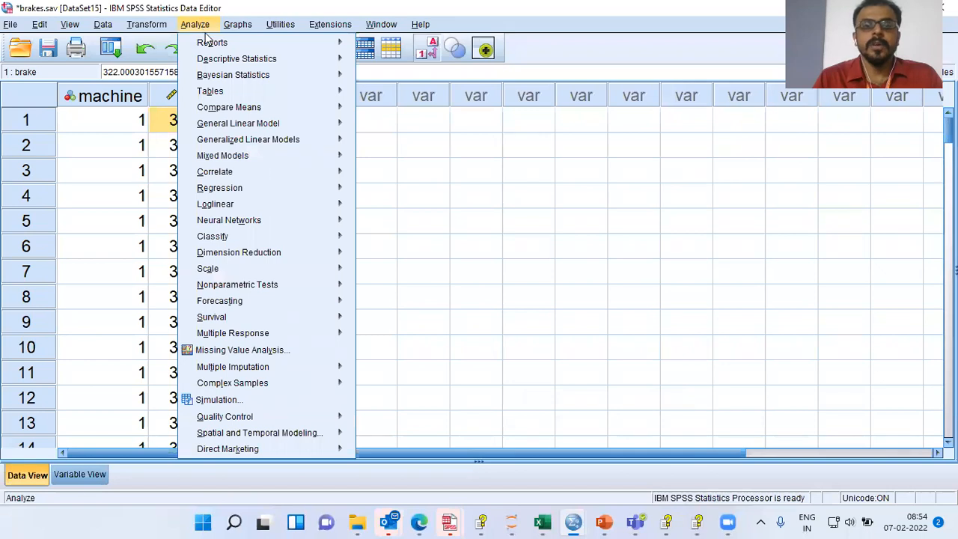
mouse_move(222, 107)
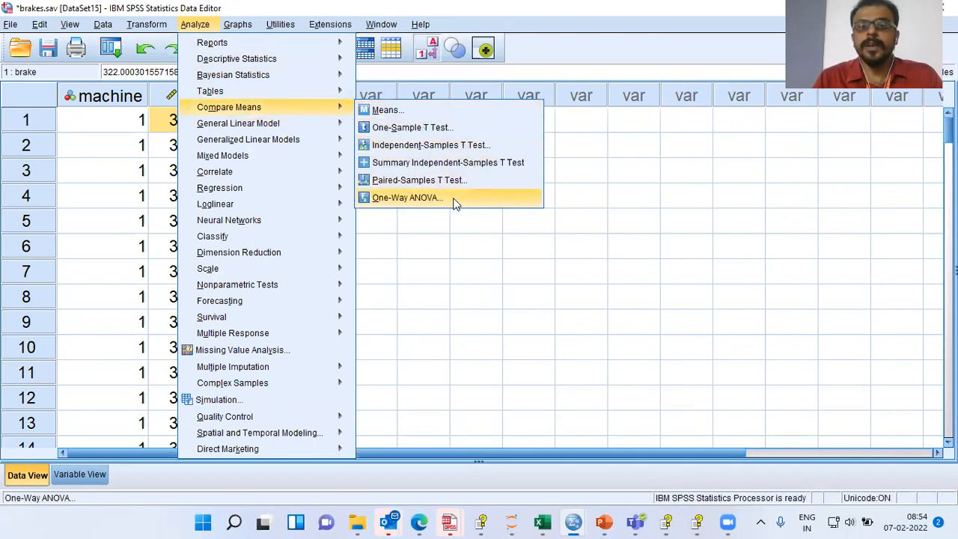
left_click(455, 204)
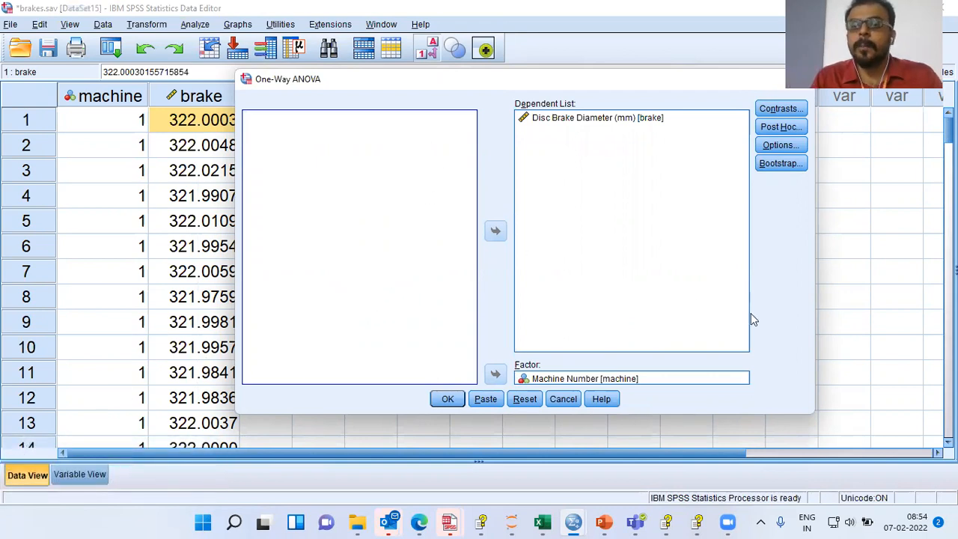
Add the Tukey post hoc test to the one-way ANOVA of Disc Brake Diameter (mm) by Machine Number and run it.
left_click(780, 127)
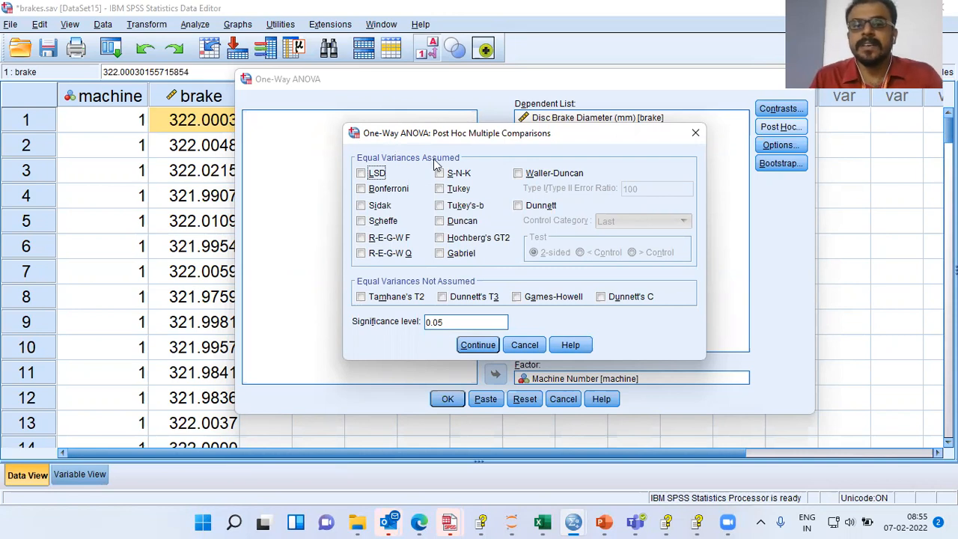
left_click(441, 193)
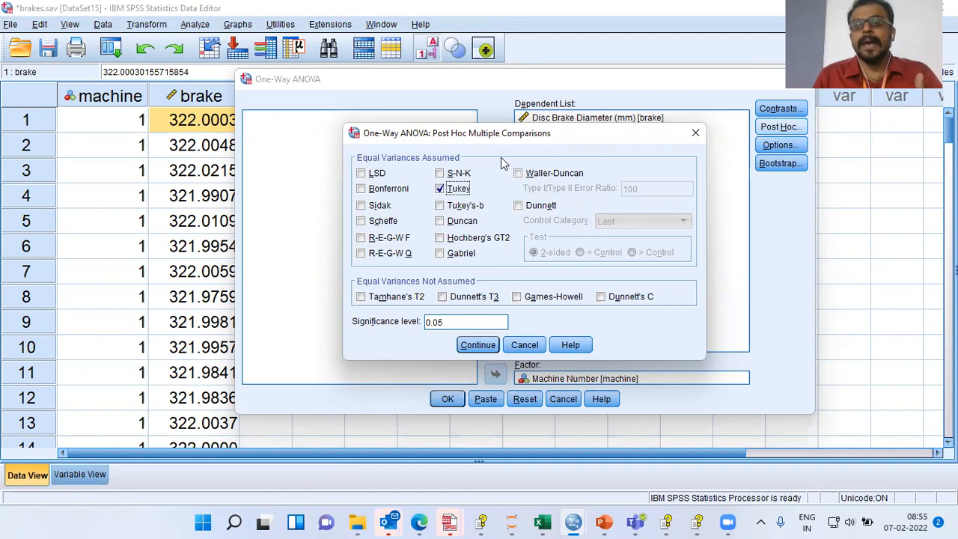
left_click(479, 346)
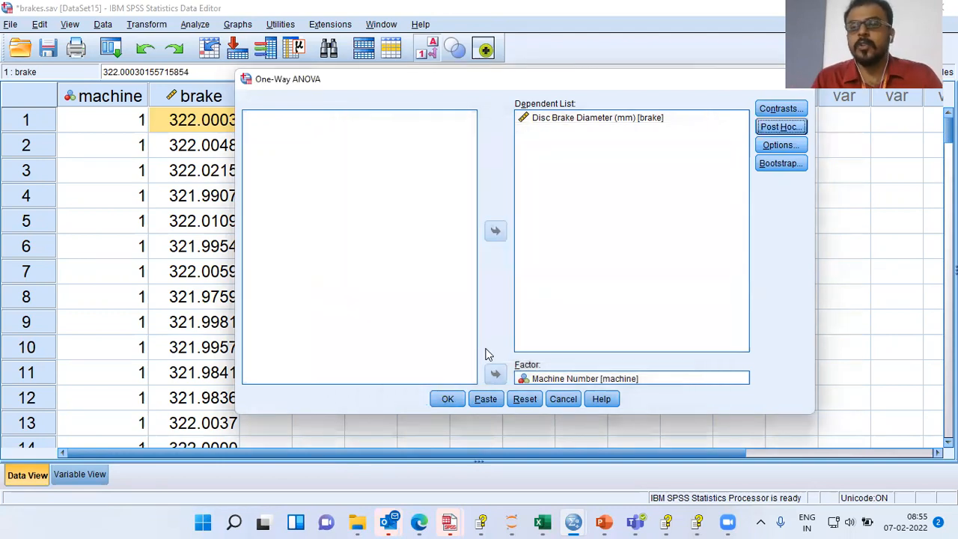
left_click(451, 401)
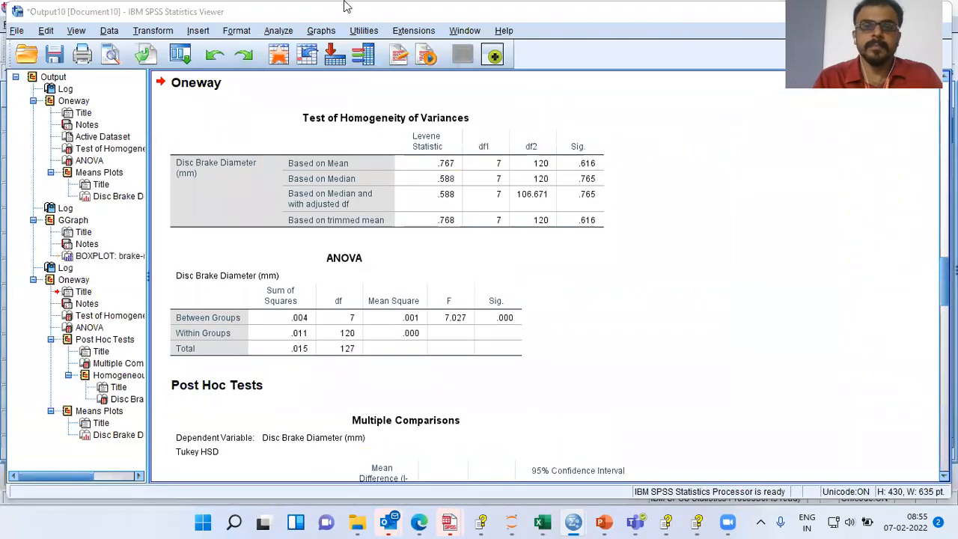
Review the Test of Homogeneity of Variances and the ANOVA table in the new Oneway output.
left_click(434, 200)
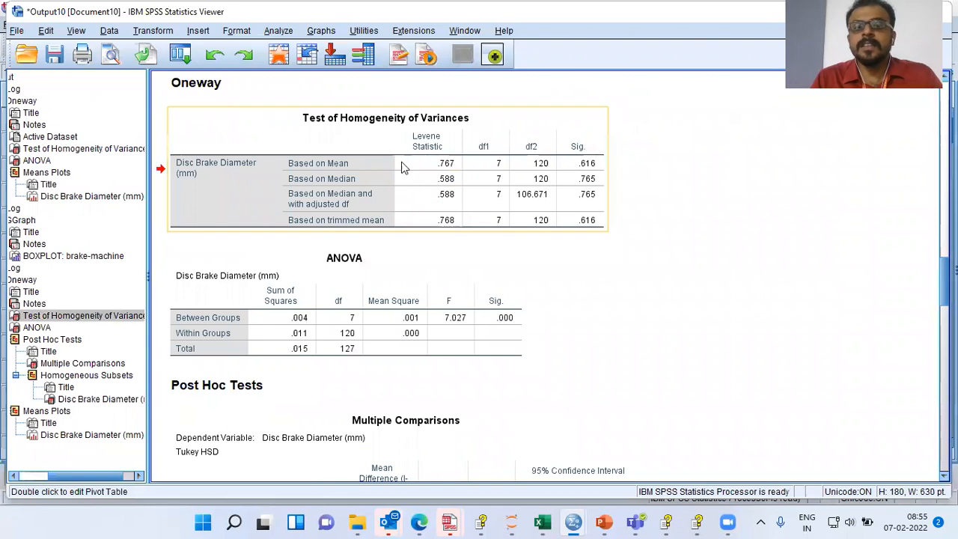
left_click(446, 301)
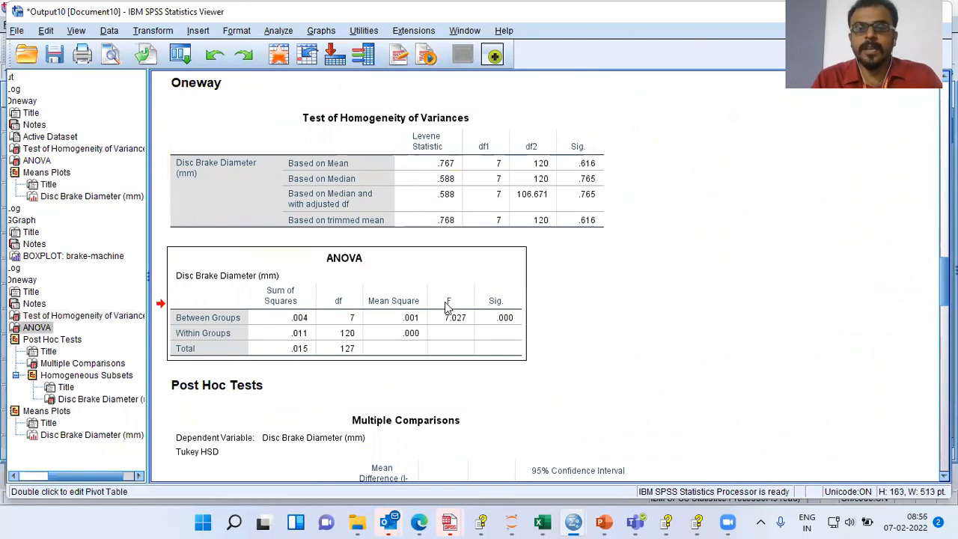
Examine the Tukey HSD Multiple Comparisons table's mean differences, significance values and 95% confidence intervals for each pair of machines.
scroll(446, 359, "down", 5)
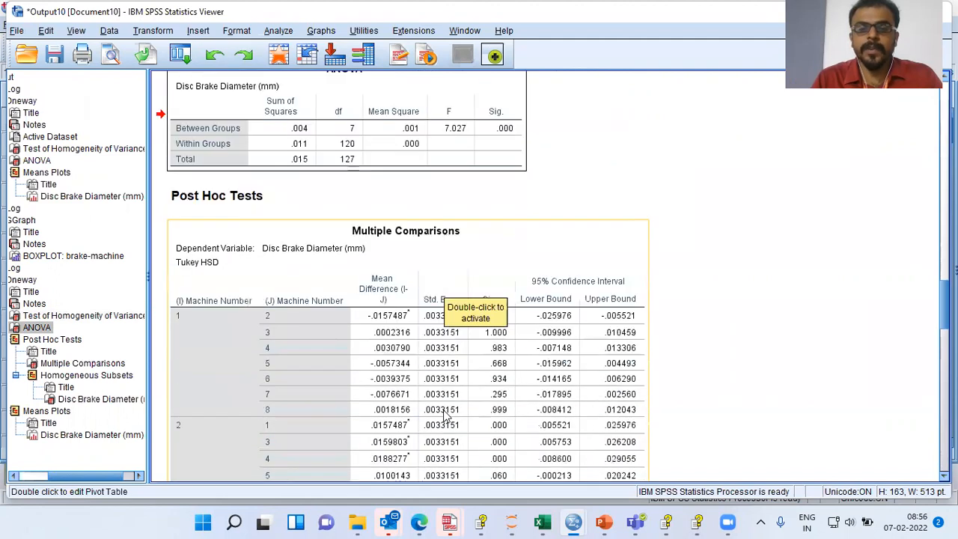
scroll(446, 416, "down", 2)
left_click(575, 304)
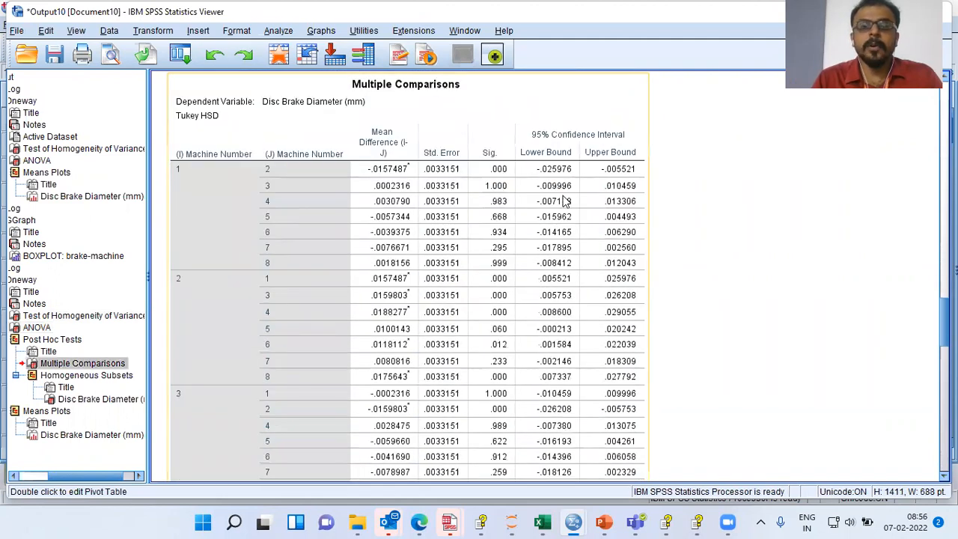
scroll(565, 201, "up", 2)
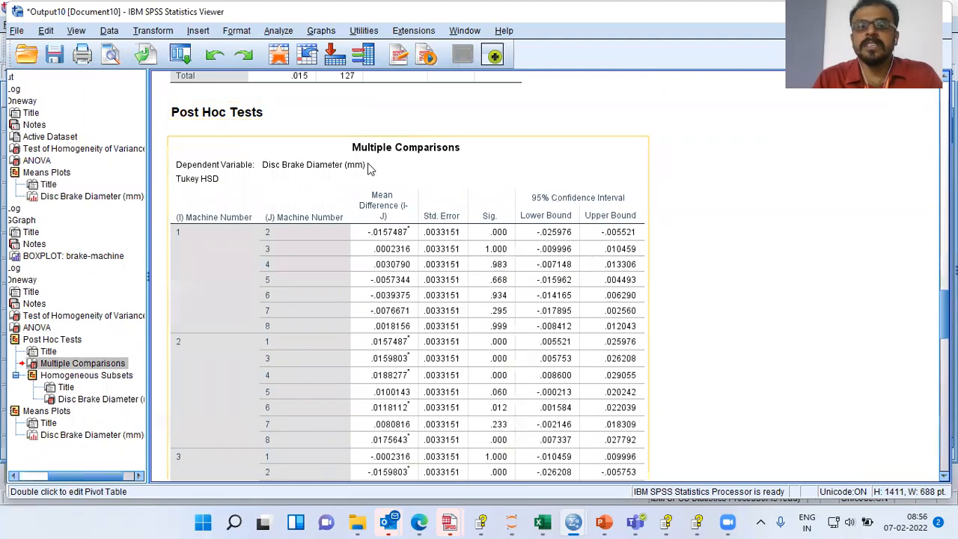
scroll(441, 161, "down", 2)
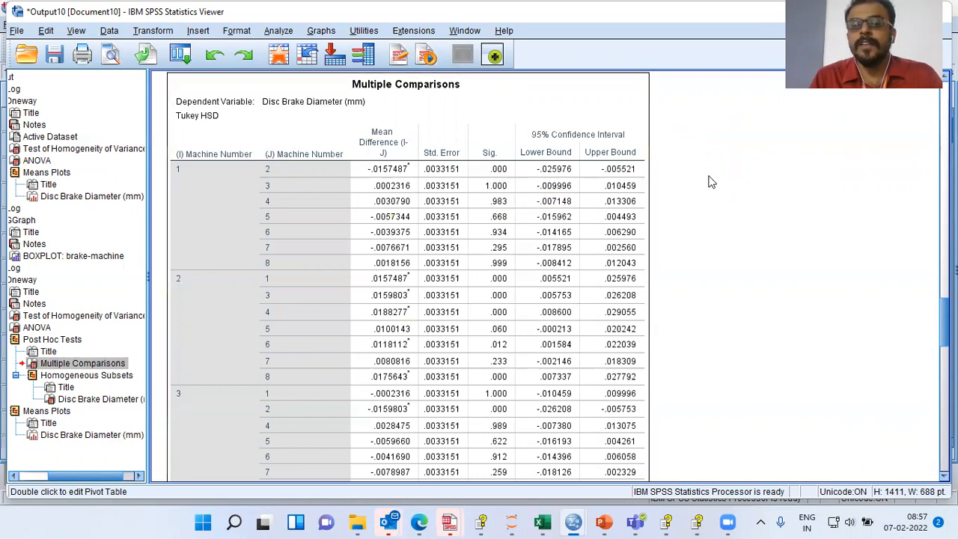
left_click(703, 222)
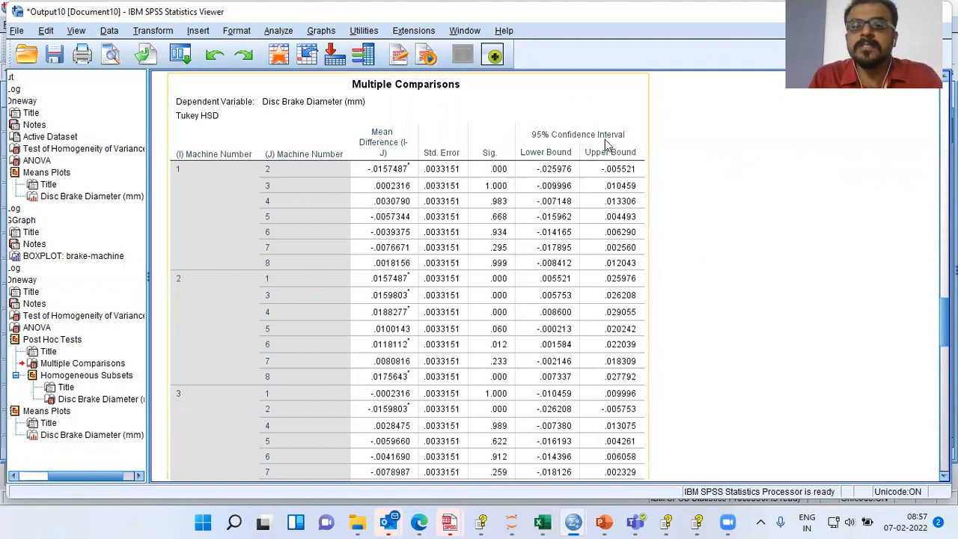
left_click(572, 160)
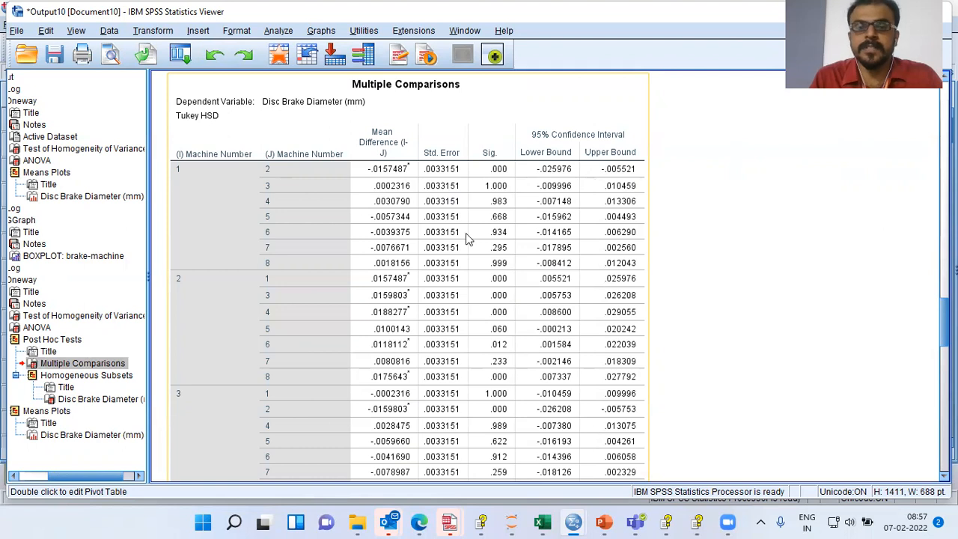
scroll(314, 277, "down", 3)
scroll(314, 277, "up", 4)
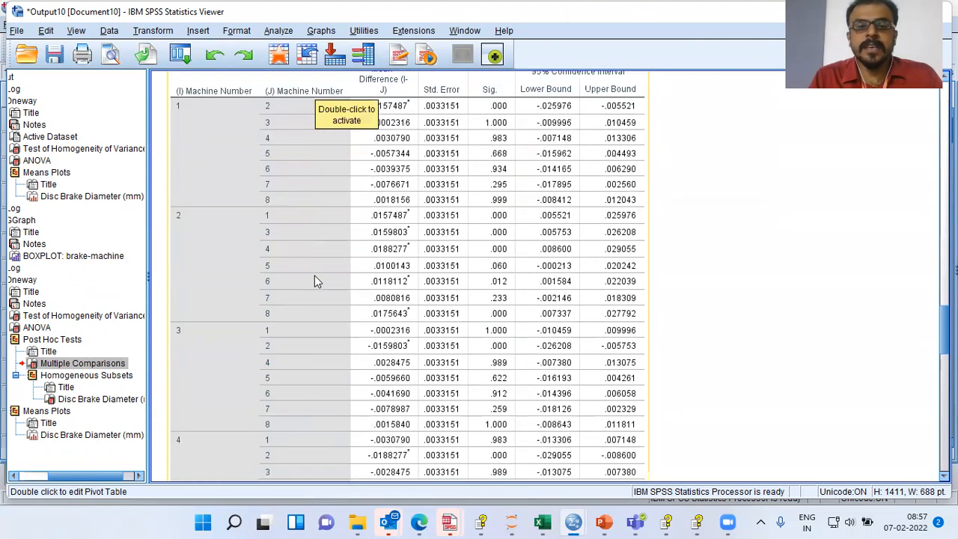
left_click(181, 285)
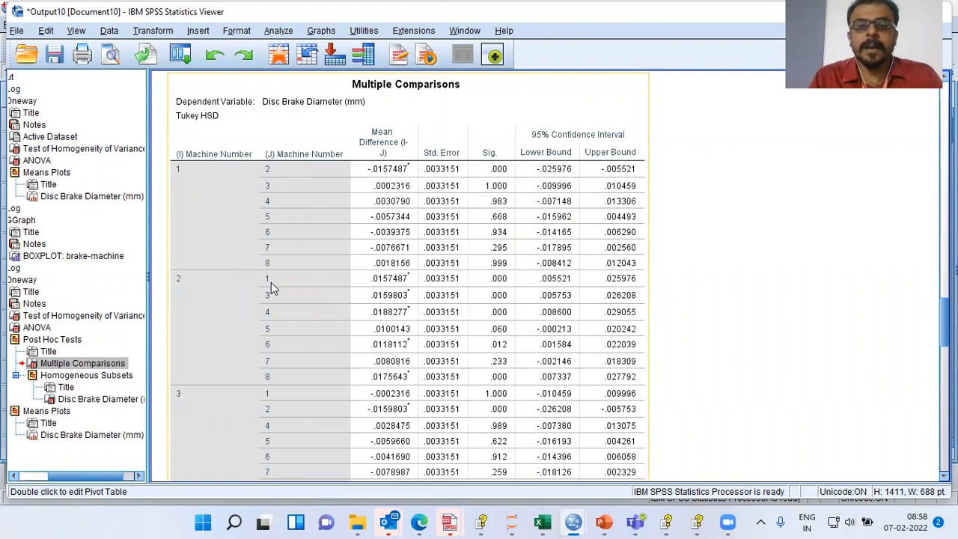
Examine the Tukey HSD Homogeneous Subsets table for how the machines are grouped at alpha 0.05.
scroll(294, 373, "down", 18)
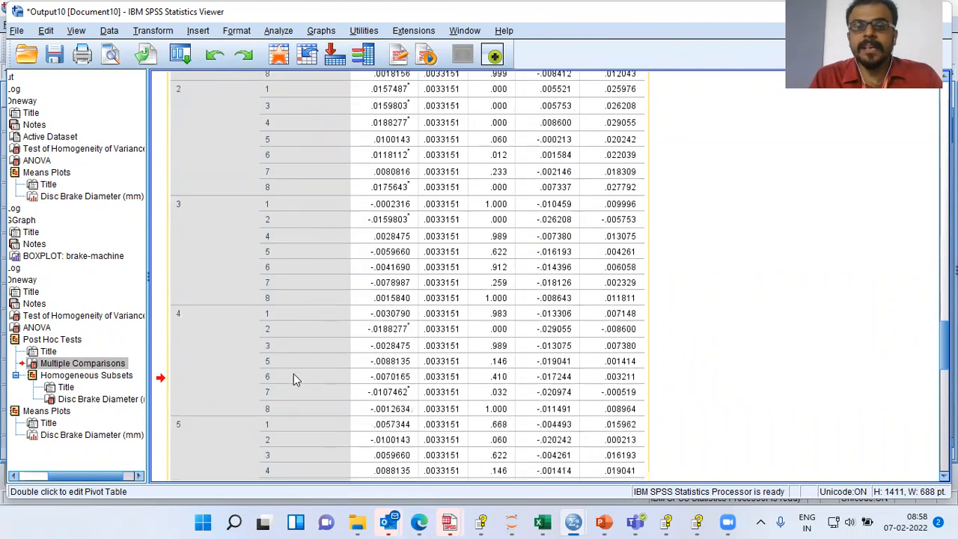
scroll(294, 379, "down", 3)
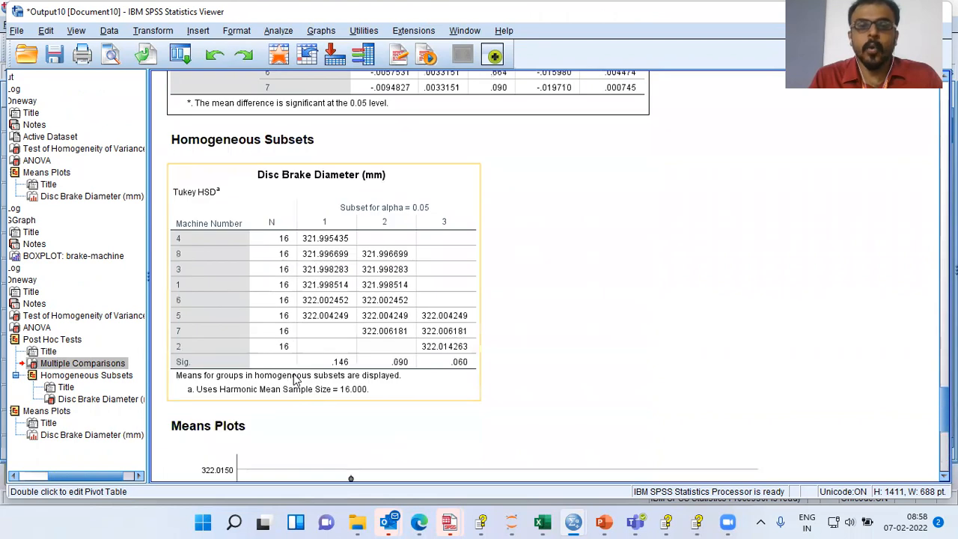
scroll(296, 380, "up", 2)
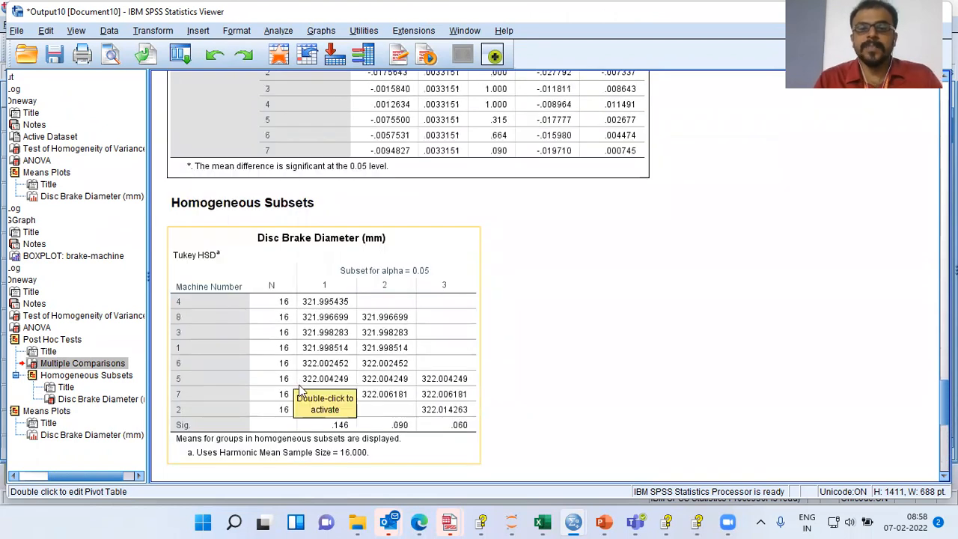
left_click(653, 371)
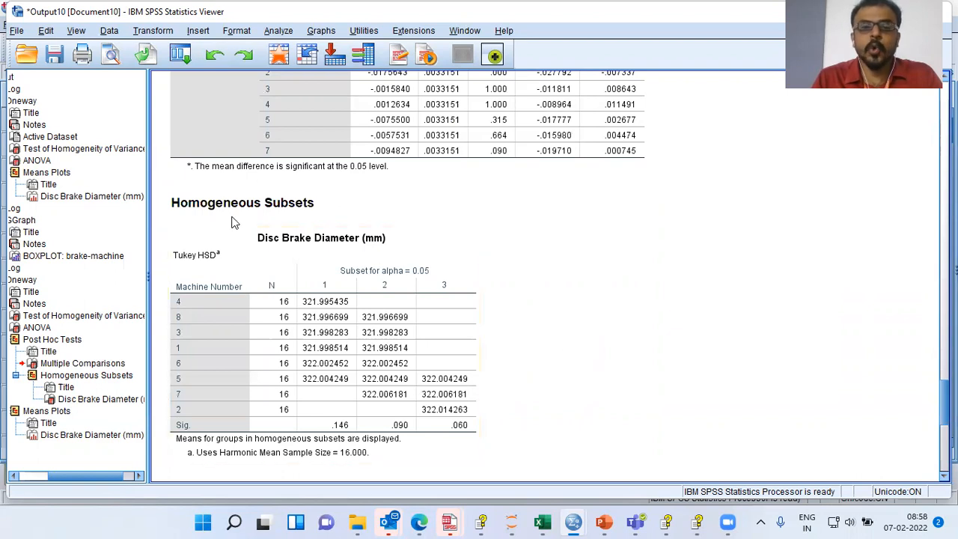
scroll(507, 295, "down", 2)
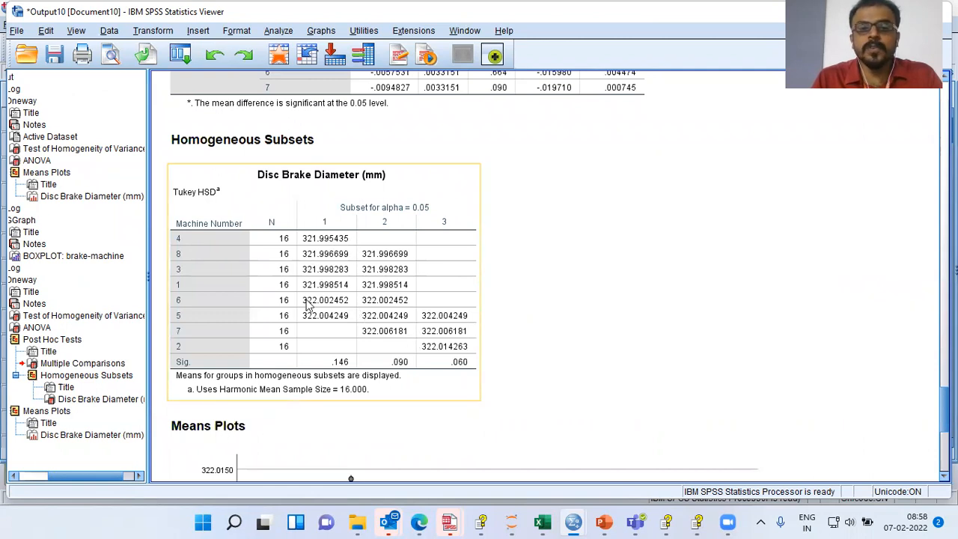
left_click(328, 226)
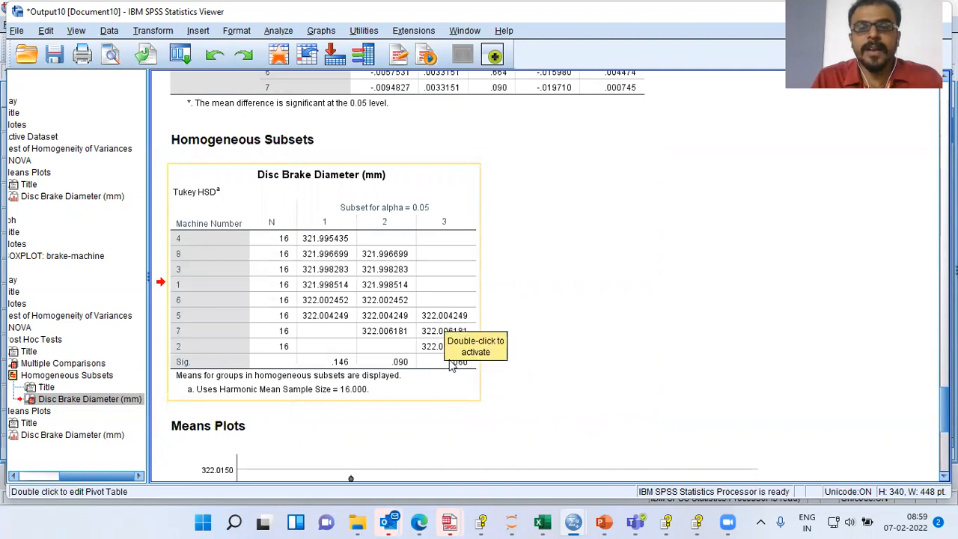
scroll(451, 371, "down", 3)
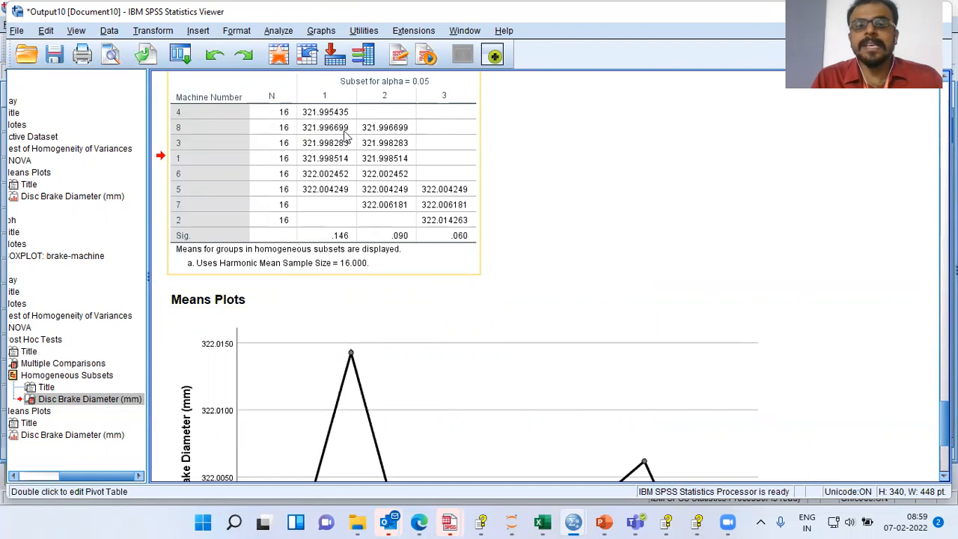
Examine the significance values beneath each subset in the Tukey HSD Homogeneous Subsets table for Disc Brake Diameter (mm).
scroll(343, 247, "up", 1)
left_click(343, 247)
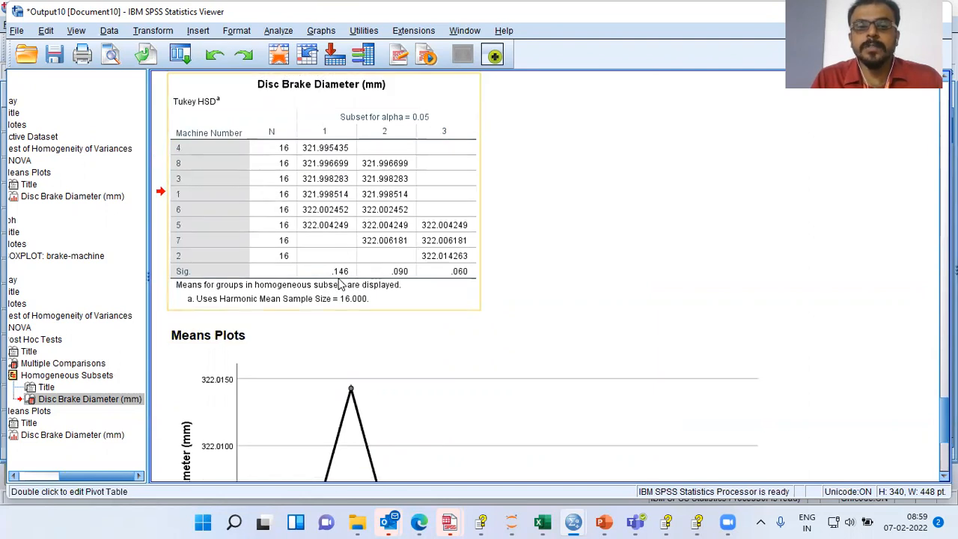
left_click(522, 305)
left_click(400, 280)
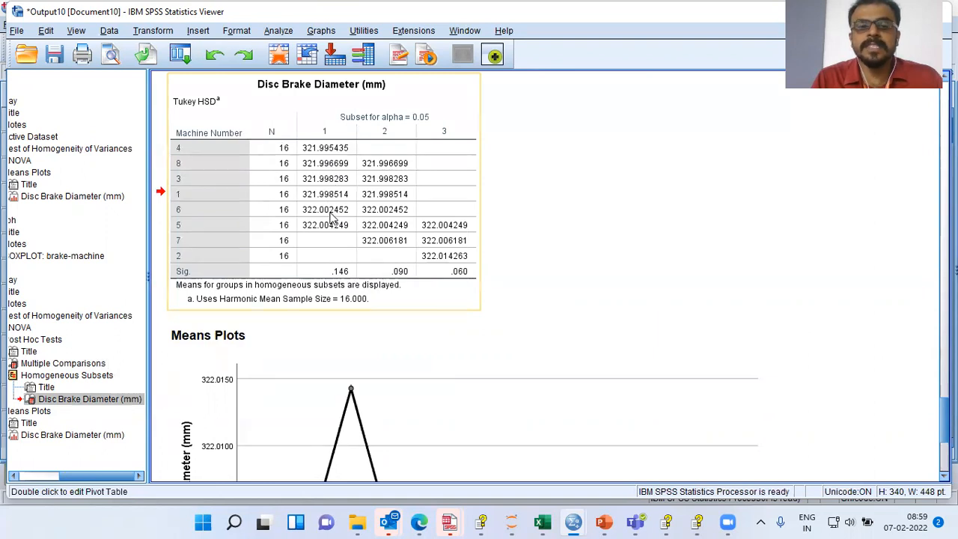
left_click(343, 289)
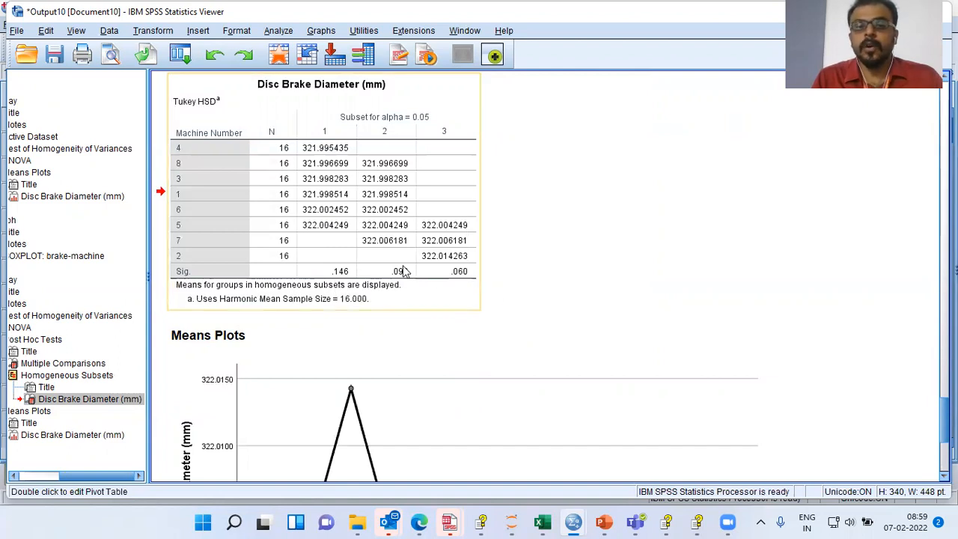
Review the means plot of Disc Brake Diameter (mm) by Machine Number below the Homogeneous Subsets table.
scroll(487, 297, "down", 5)
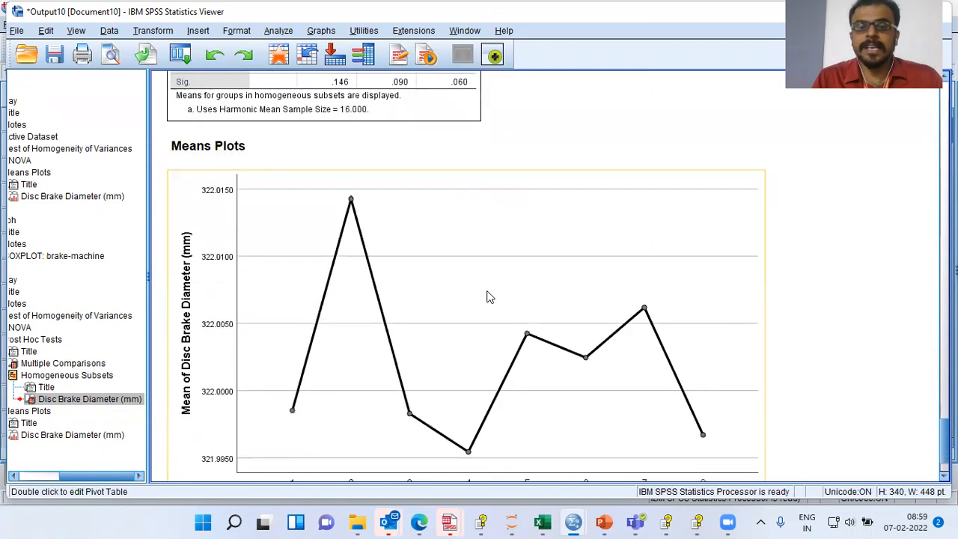
scroll(486, 298, "down", 2)
left_click(452, 314)
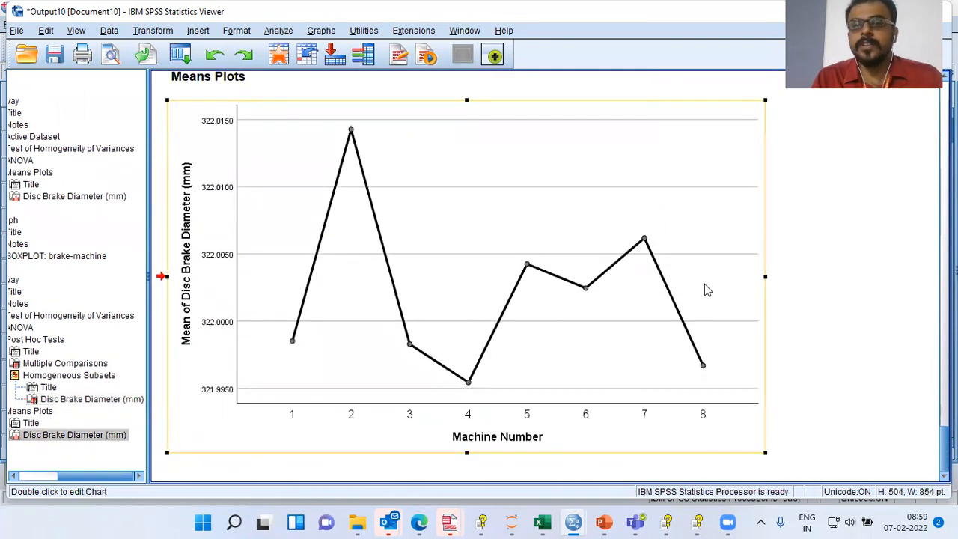
scroll(706, 280, "up", 2)
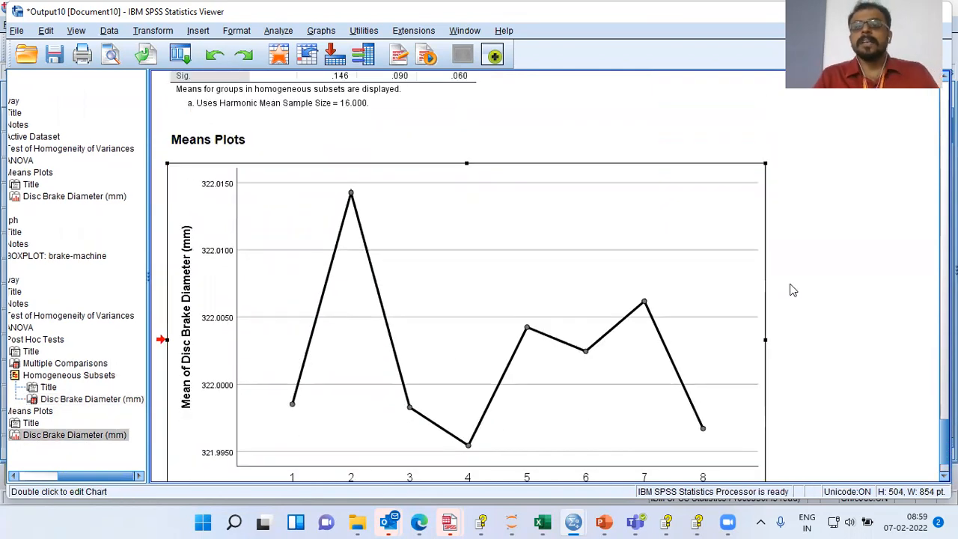